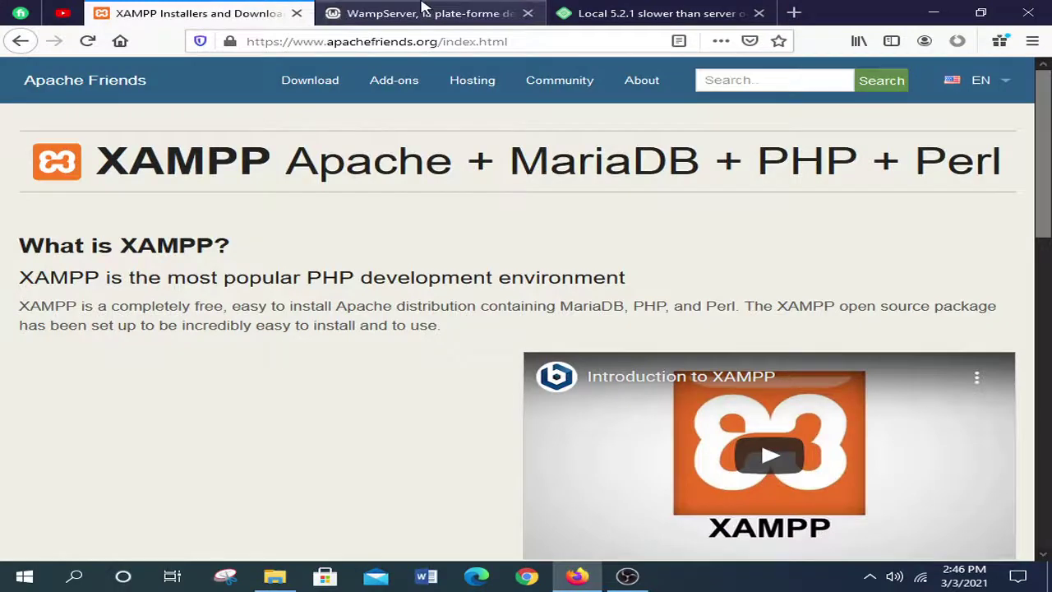
Compare the XAMPP and WampServer home pages in Firefox.
{"action": "left_click", "coordinate": [421, 10]}
{"action": "left_click", "coordinate": [223, 10]}
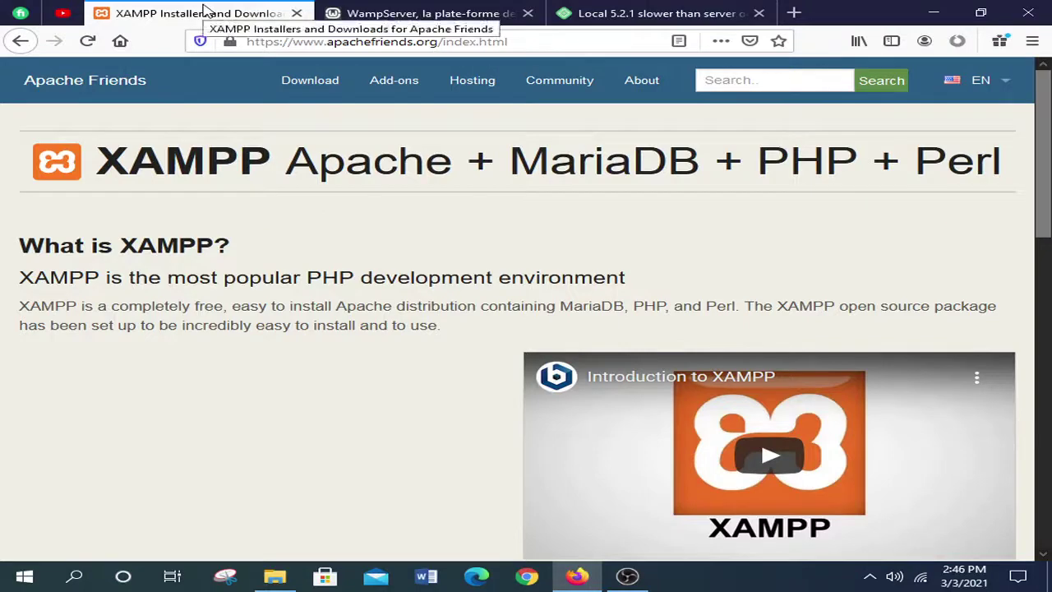
{"action": "left_click", "coordinate": [382, 14]}
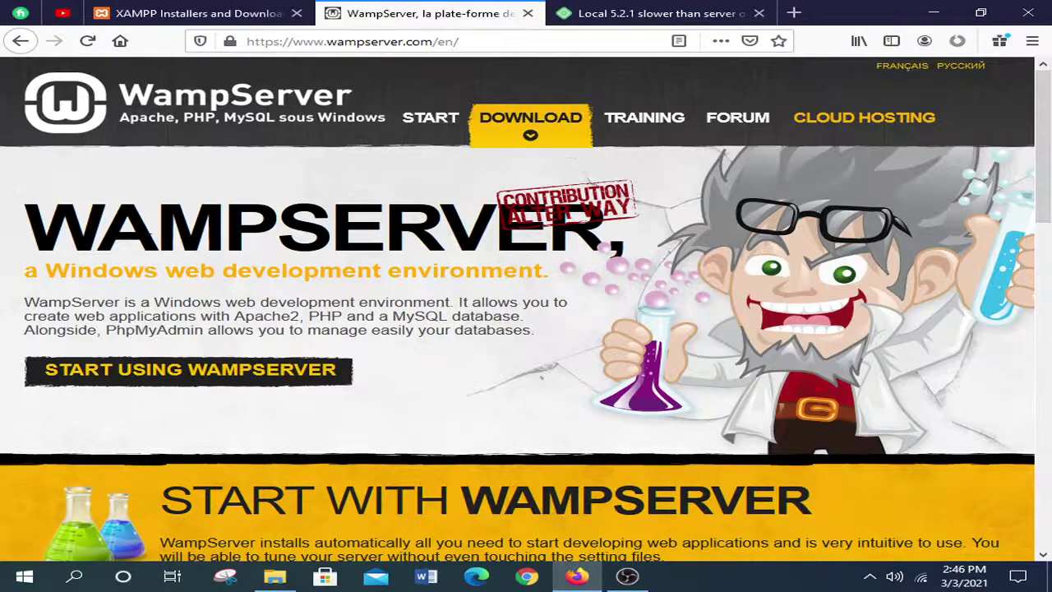
{"action": "left_click", "coordinate": [159, 20]}
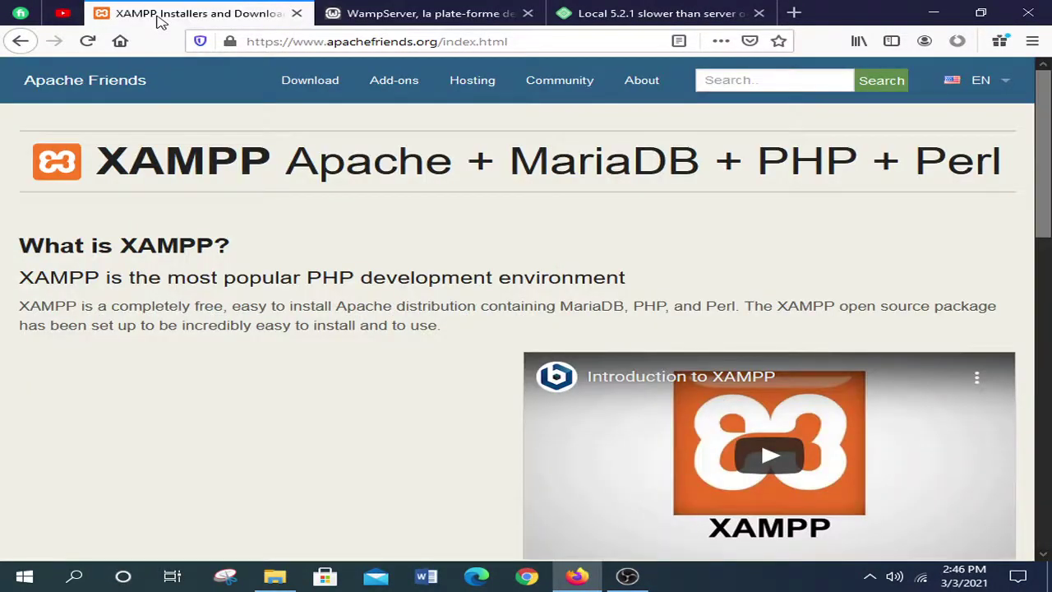
Open the XAMPP download page and review the installer versions offered for Windows, Linux and OS X.
{"action": "left_click", "coordinate": [313, 90]}
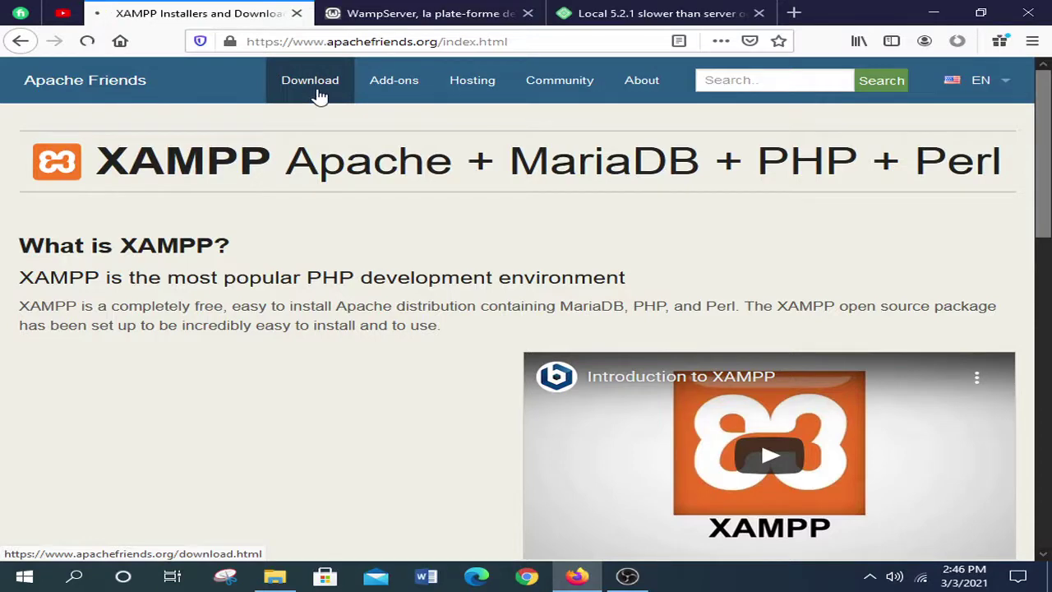
{"action": "scroll", "coordinate": [538, 212], "scroll_direction": "down", "scroll_amount": 8}
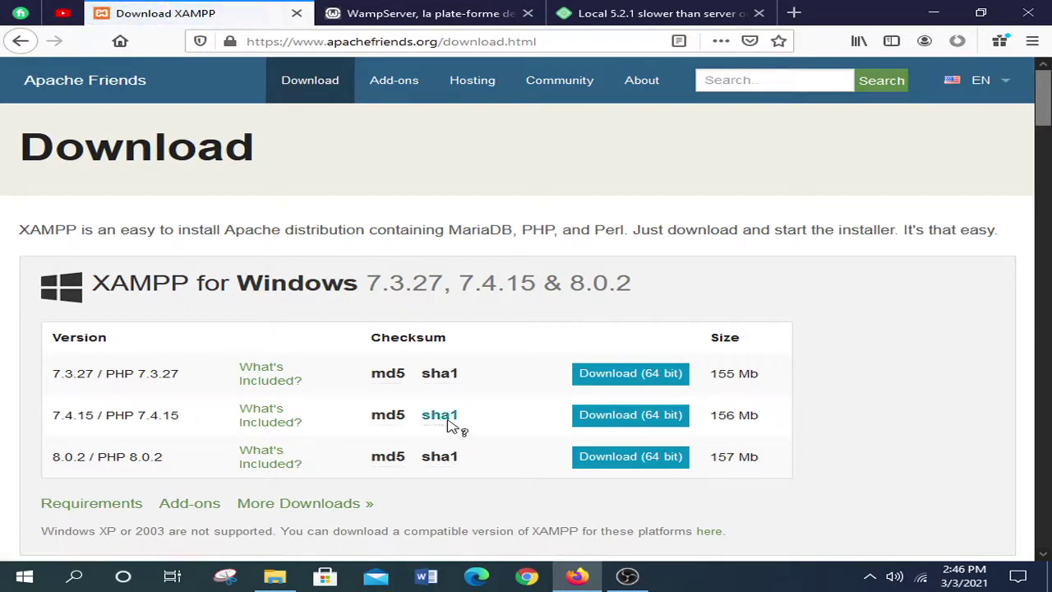
{"action": "scroll", "coordinate": [180, 370], "scroll_direction": "down", "scroll_amount": 2}
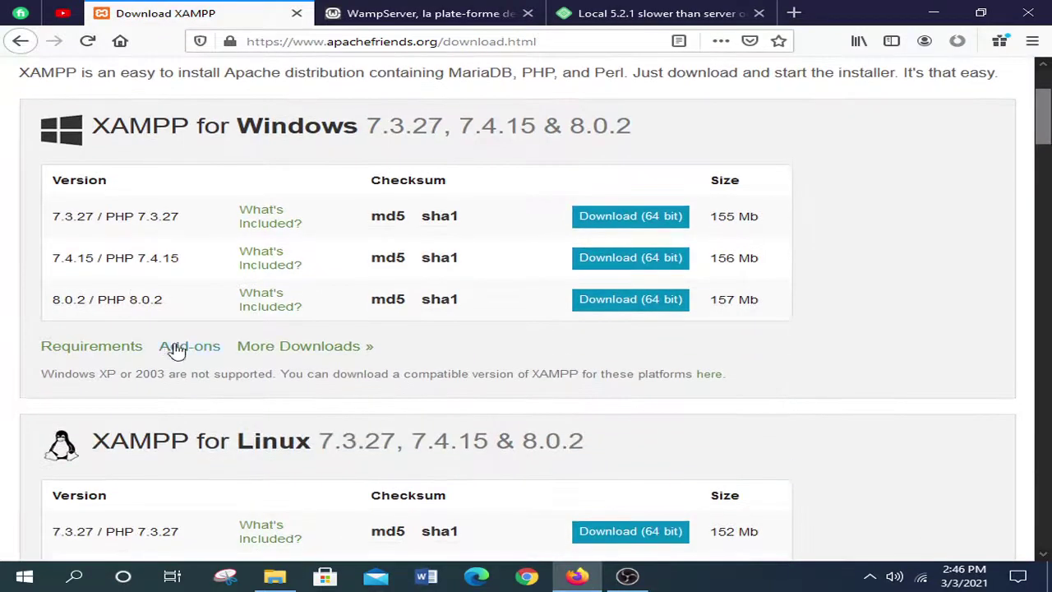
{"action": "scroll", "coordinate": [174, 348], "scroll_direction": "down", "scroll_amount": 3}
{"action": "scroll", "coordinate": [201, 386], "scroll_direction": "up", "scroll_amount": 4}
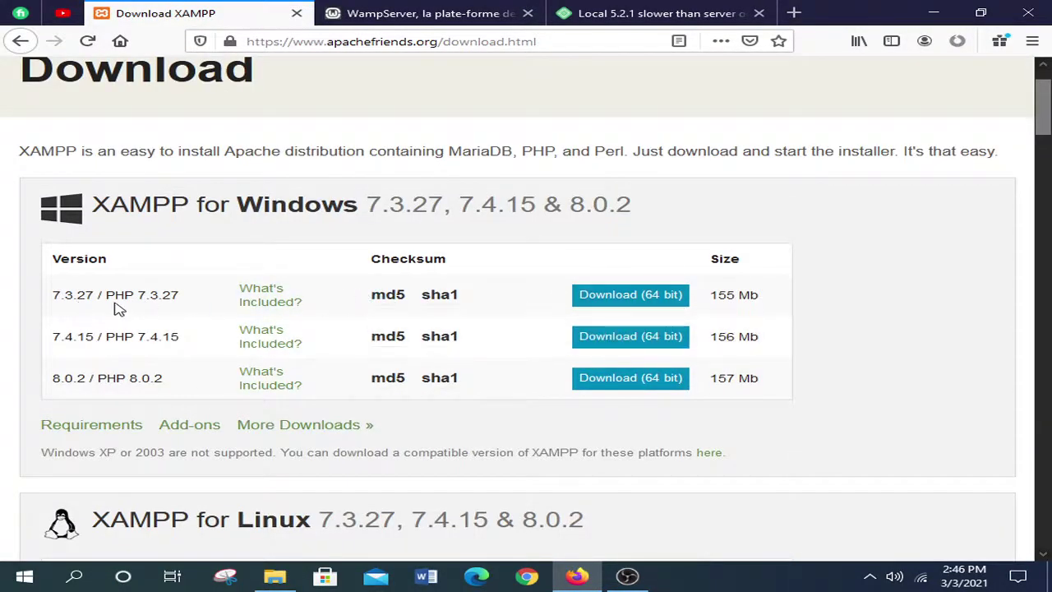
{"action": "scroll", "coordinate": [116, 305], "scroll_direction": "down", "scroll_amount": 2}
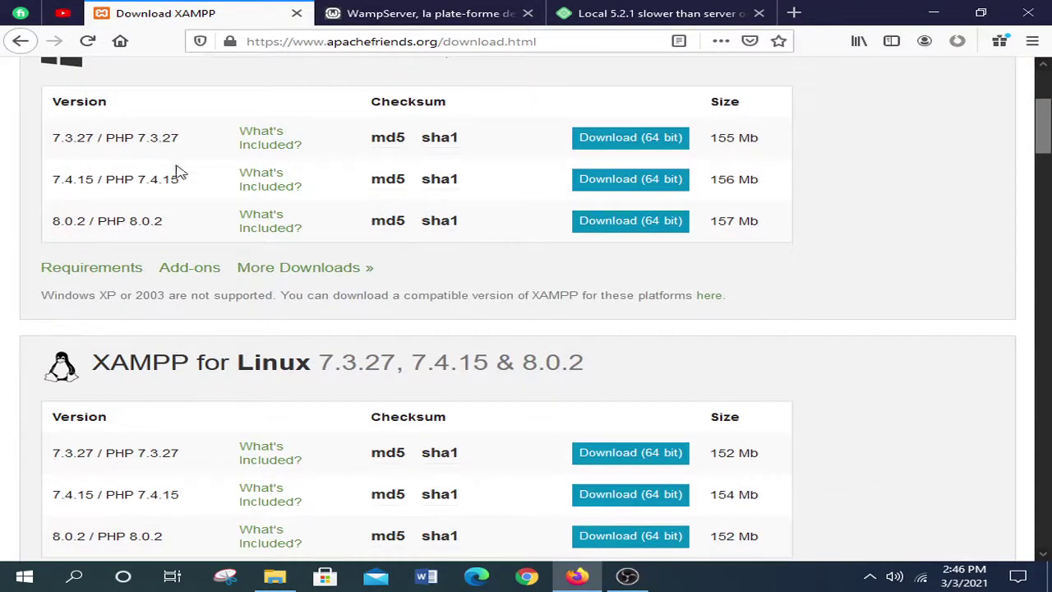
{"action": "scroll", "coordinate": [175, 172], "scroll_direction": "down", "scroll_amount": 3}
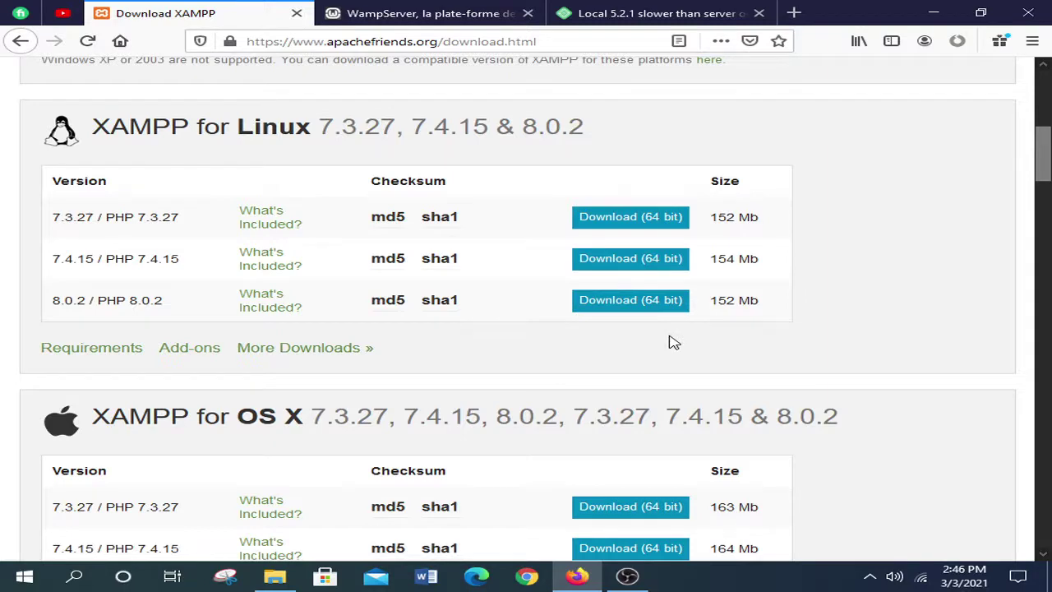
{"action": "scroll", "coordinate": [672, 342], "scroll_direction": "up", "scroll_amount": 5}
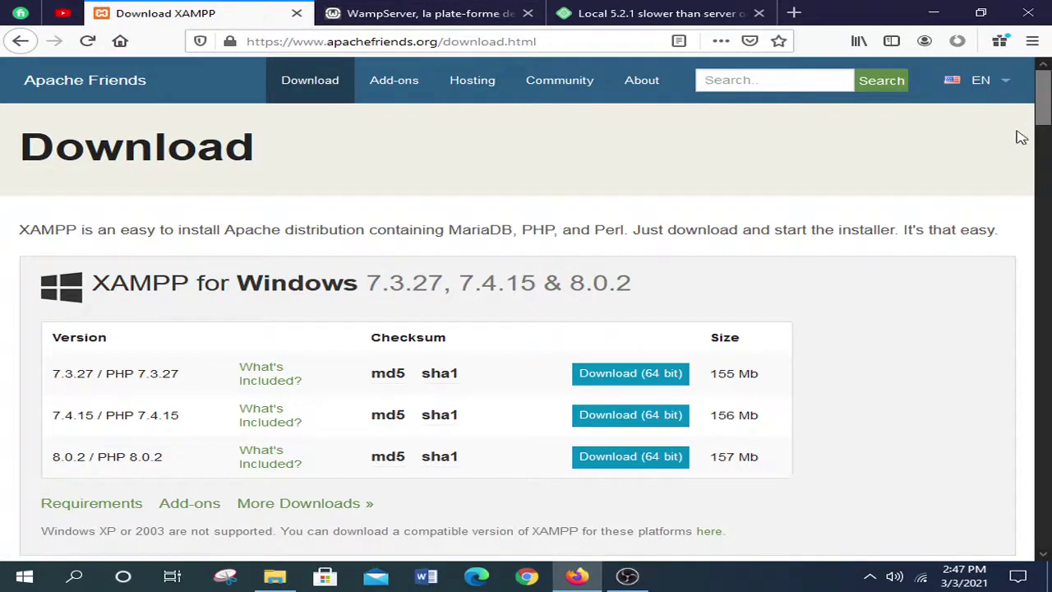
Switch to File Explorer and launch xampp-windows-x64-8.0.2-0-VS16-installer from the Downloads folder.
{"action": "left_click", "coordinate": [934, 13]}
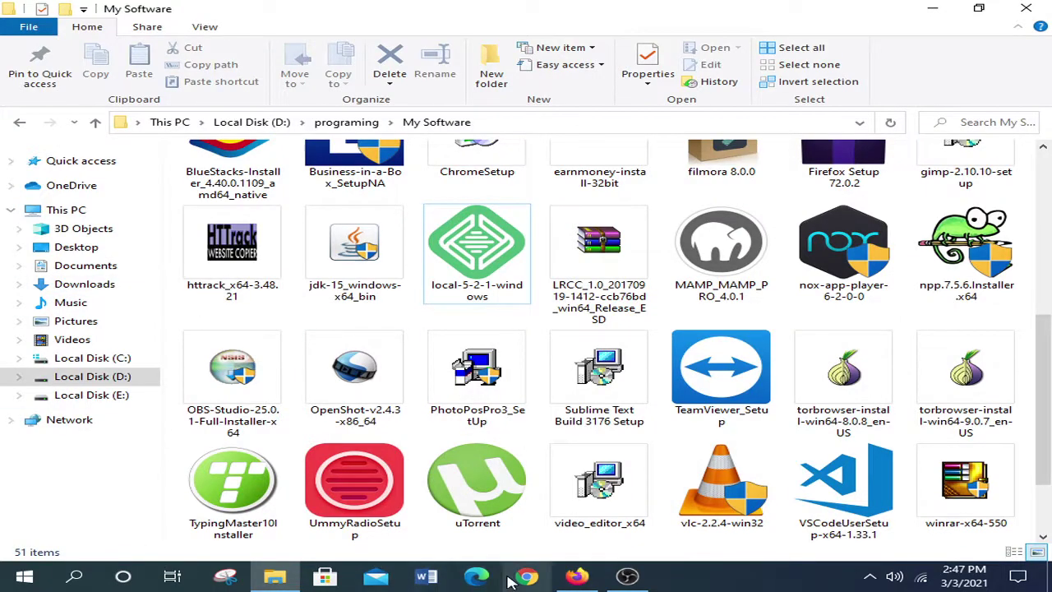
{"action": "left_click", "coordinate": [274, 578]}
{"action": "left_click", "coordinate": [273, 578]}
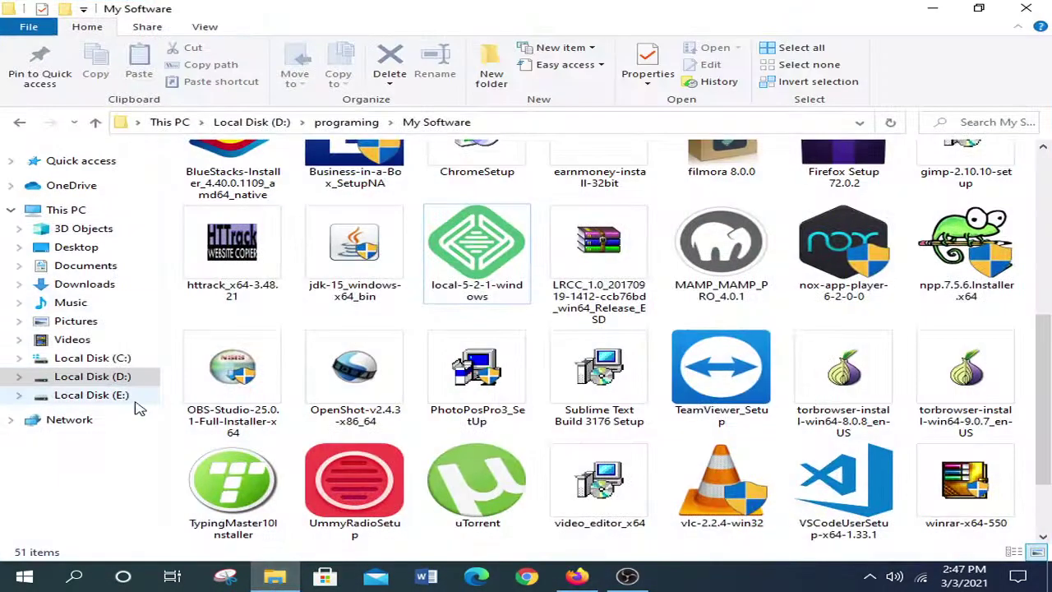
{"action": "left_click", "coordinate": [122, 395]}
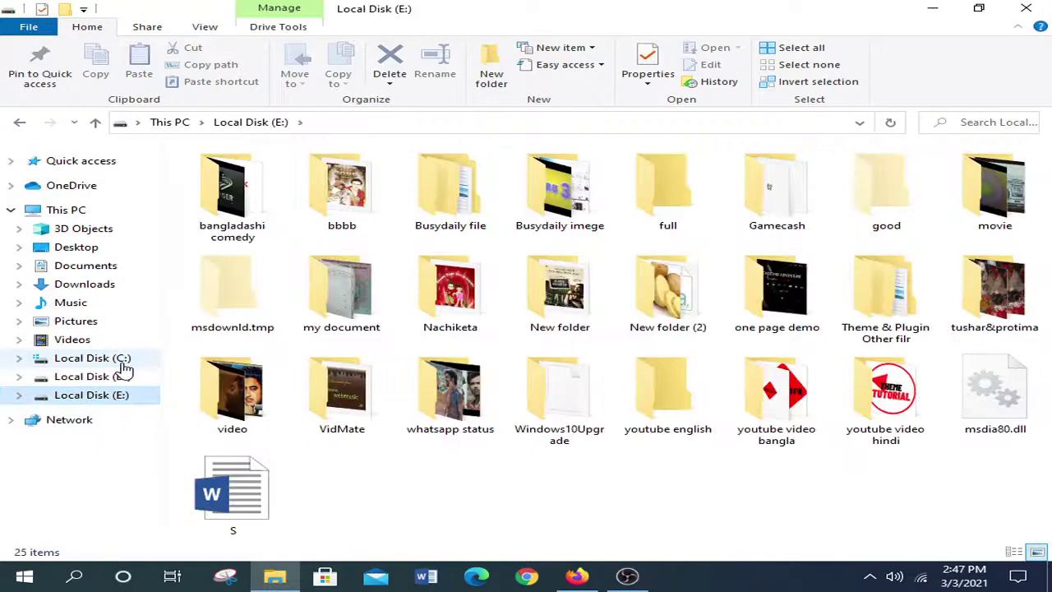
{"action": "left_click", "coordinate": [81, 284]}
{"action": "left_click", "coordinate": [256, 197]}
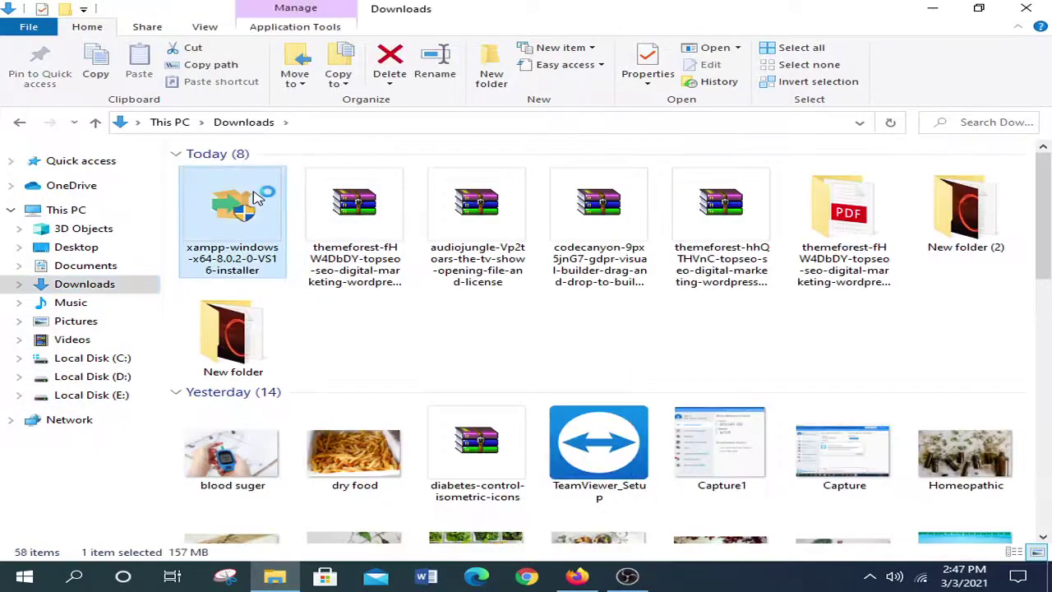
{"action": "double_click", "coordinate": [239, 260]}
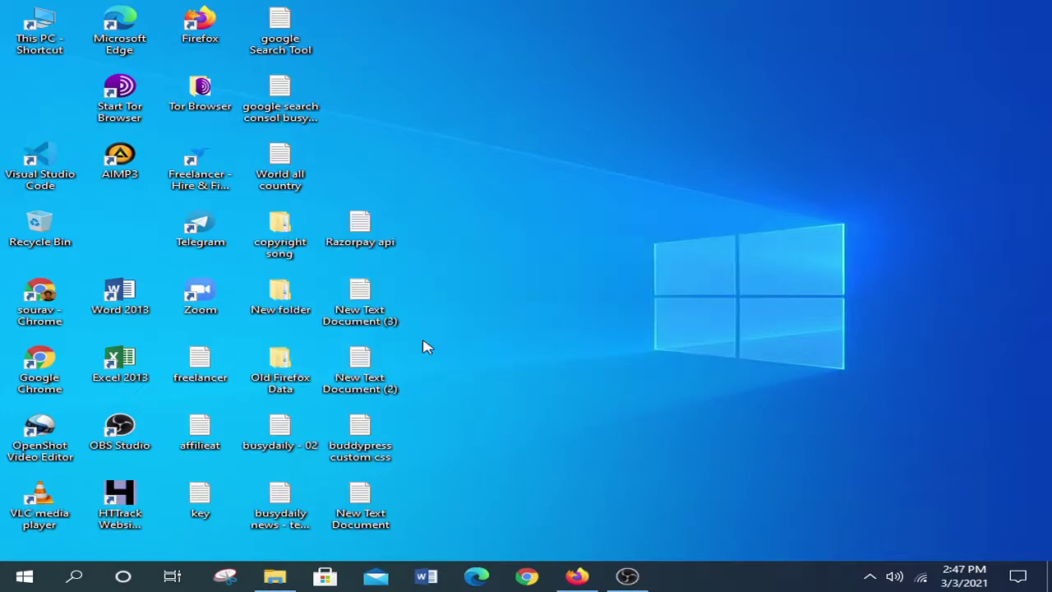
{"action": "left_click", "coordinate": [539, 310]}
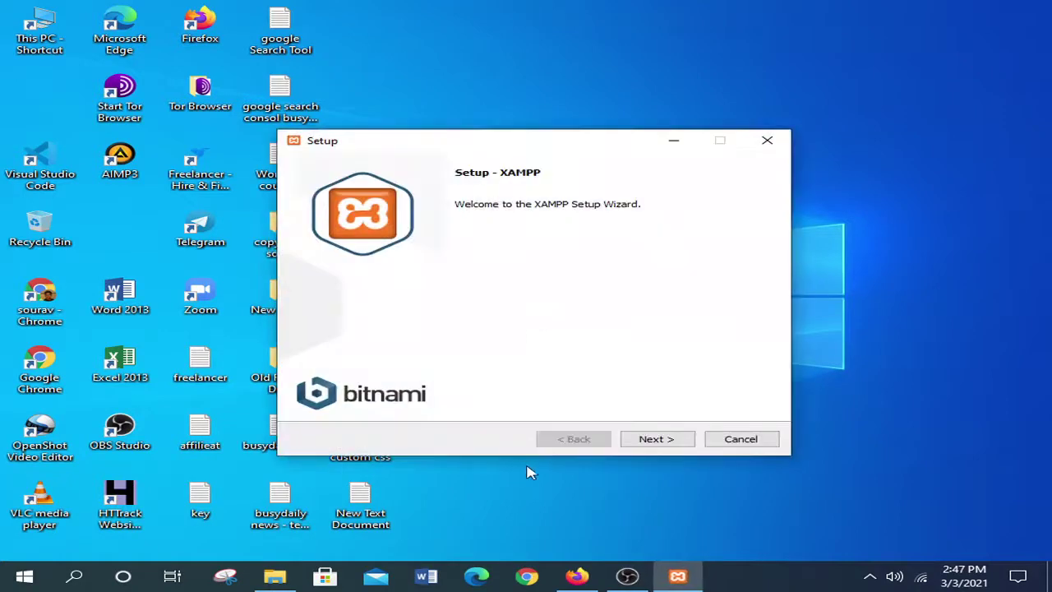
Install XAMPP with all components selected into C:\xampp, and close the Bitnami web page opened by the installer.
{"action": "left_click", "coordinate": [648, 442]}
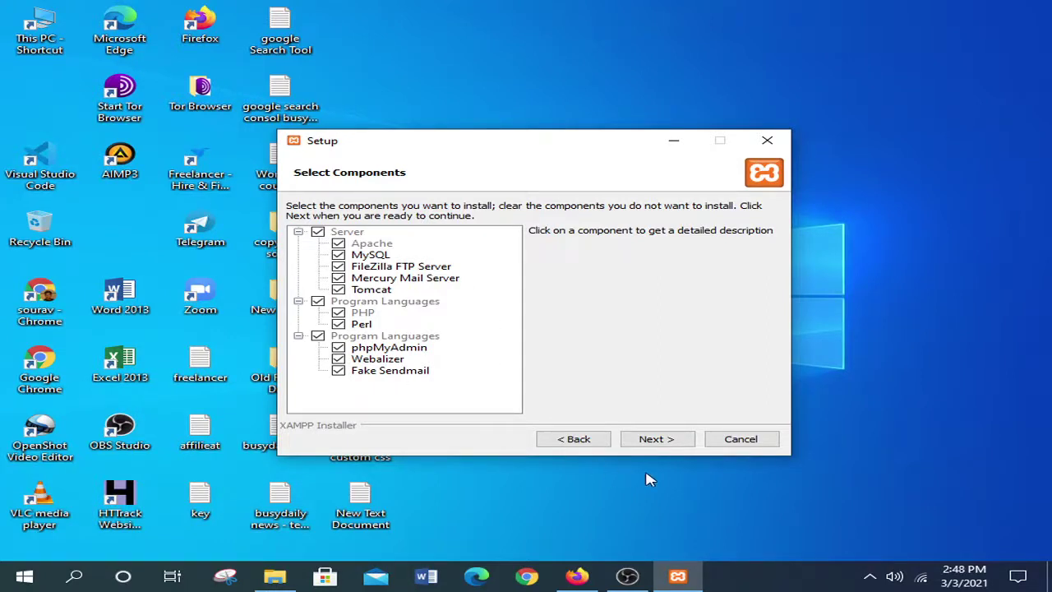
{"action": "left_click", "coordinate": [666, 440]}
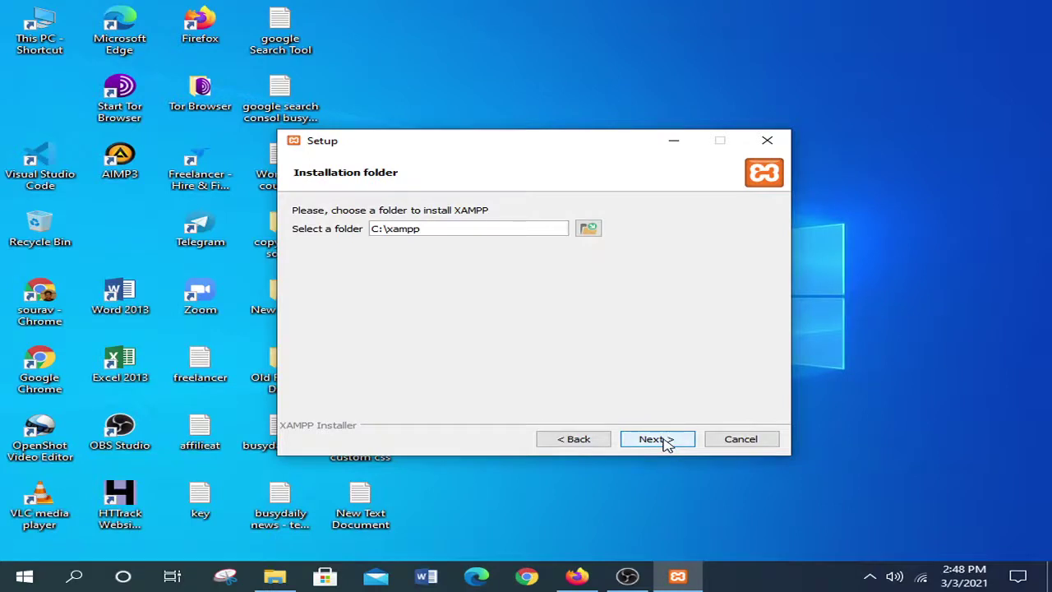
{"action": "left_click", "coordinate": [666, 442]}
{"action": "left_click", "coordinate": [666, 441]}
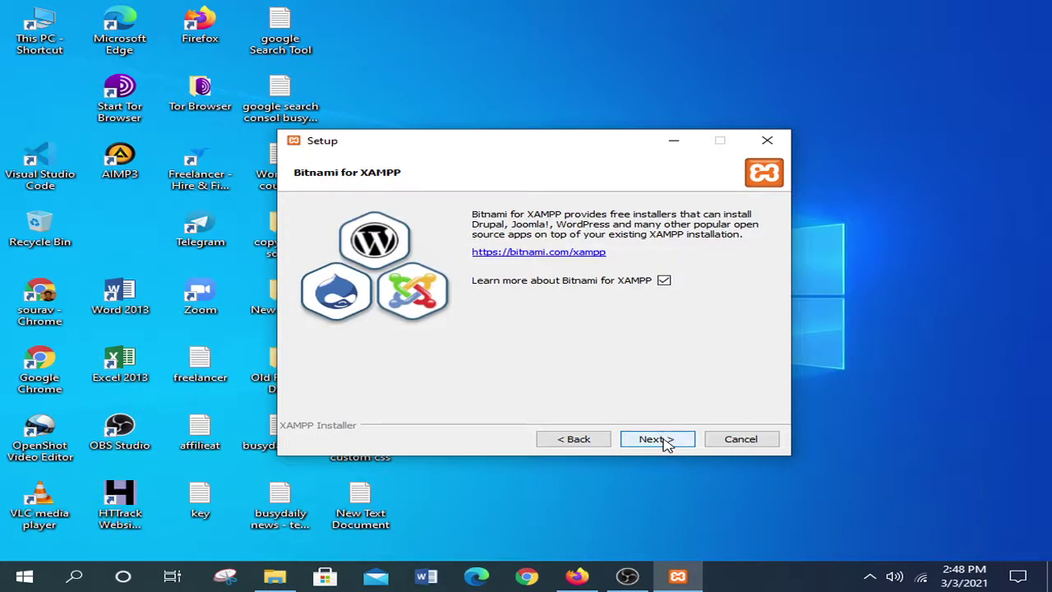
{"action": "left_click", "coordinate": [666, 442]}
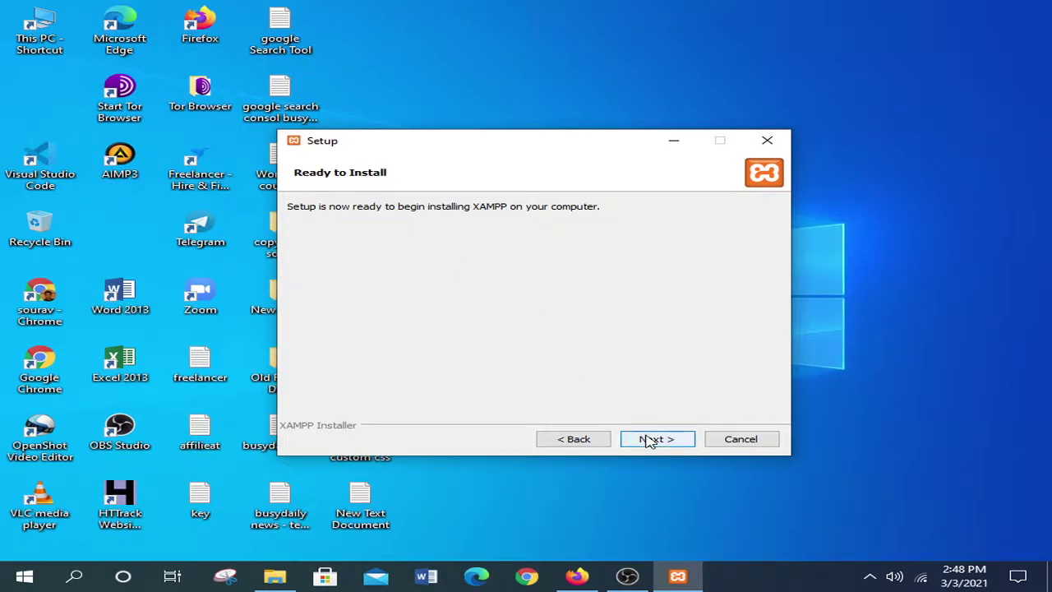
{"action": "left_click", "coordinate": [651, 440]}
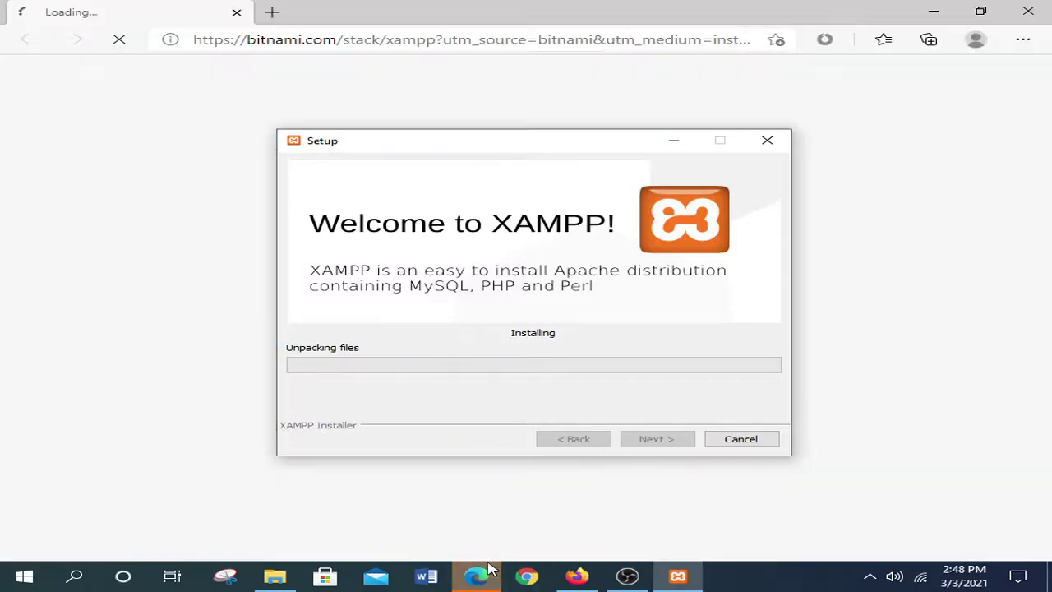
{"action": "left_click", "coordinate": [237, 15]}
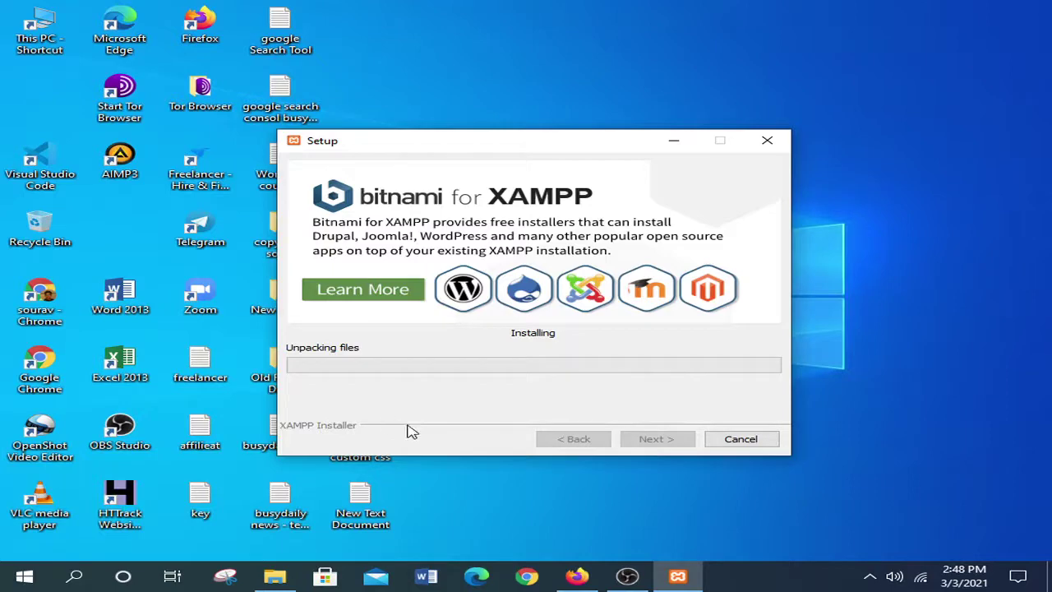
{"action": "left_click", "coordinate": [870, 576]}
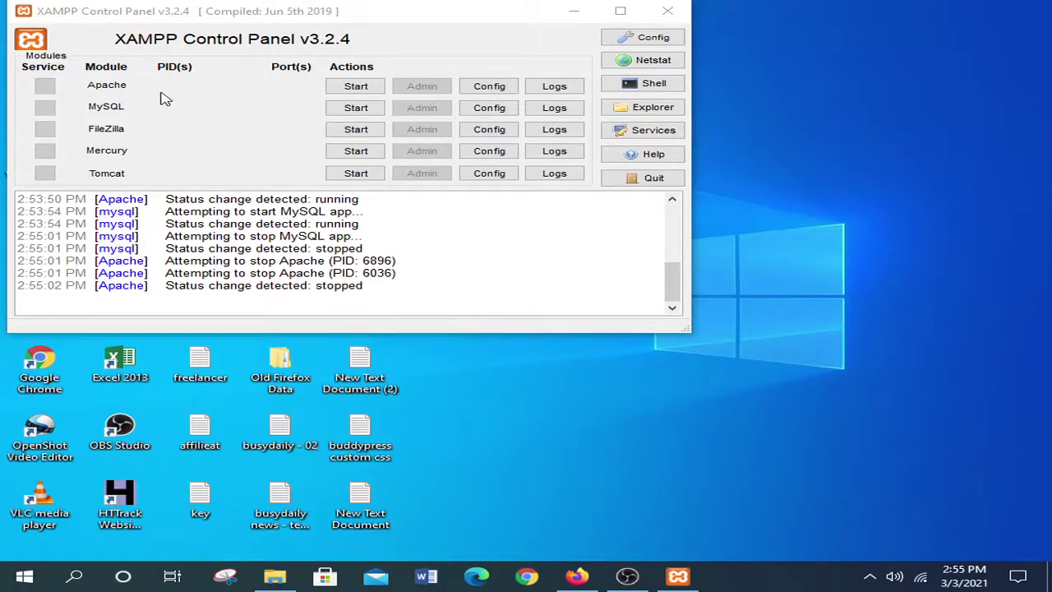
Start the Apache and MySQL modules in the XAMPP Control Panel.
{"action": "left_click_drag", "start_coordinate": [435, 28], "coordinate": [481, 52]}
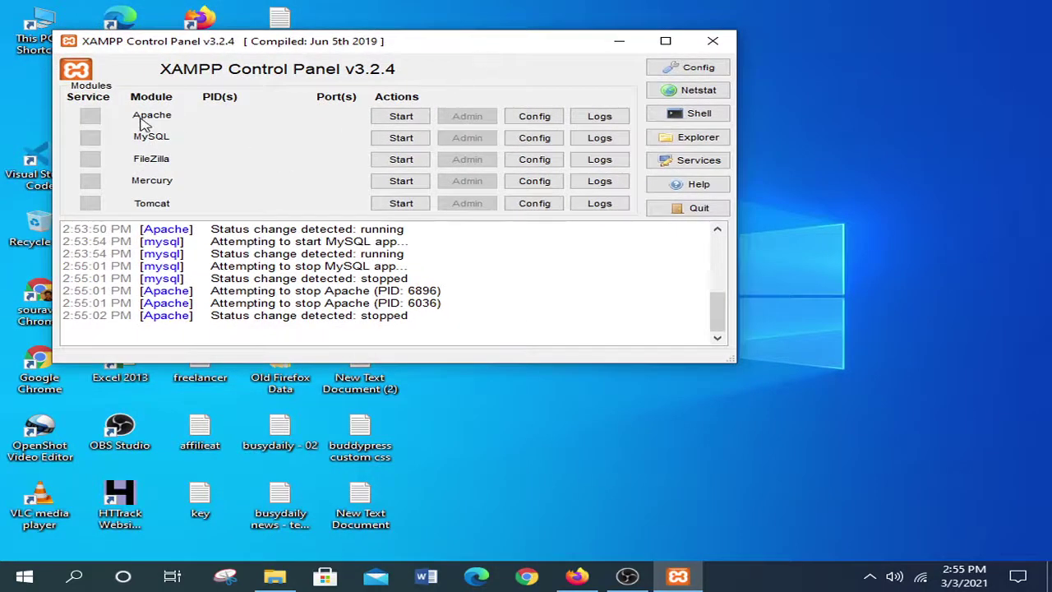
{"action": "left_click", "coordinate": [421, 118]}
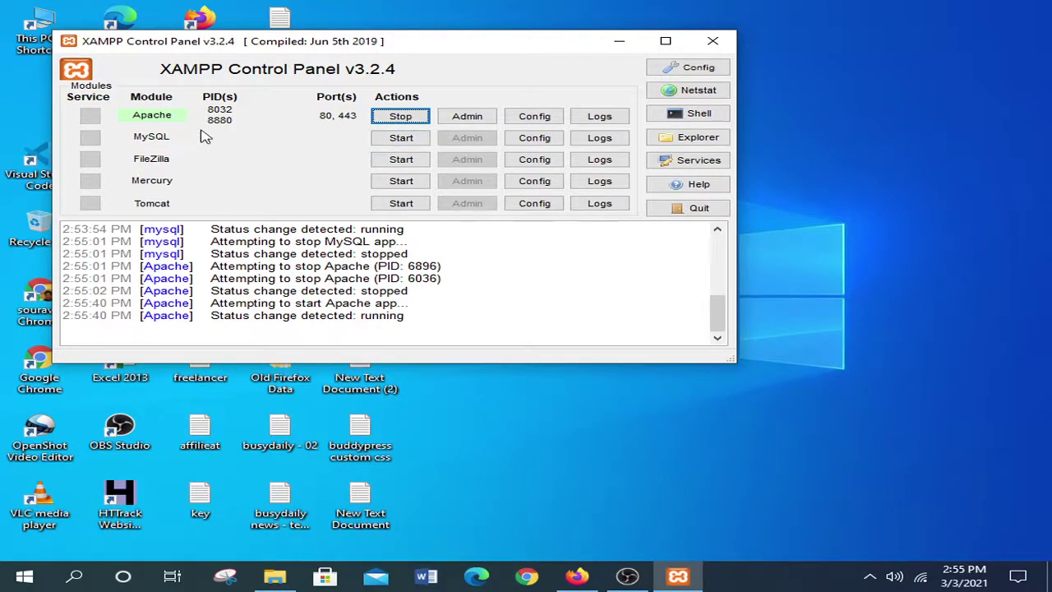
{"action": "left_click", "coordinate": [402, 140]}
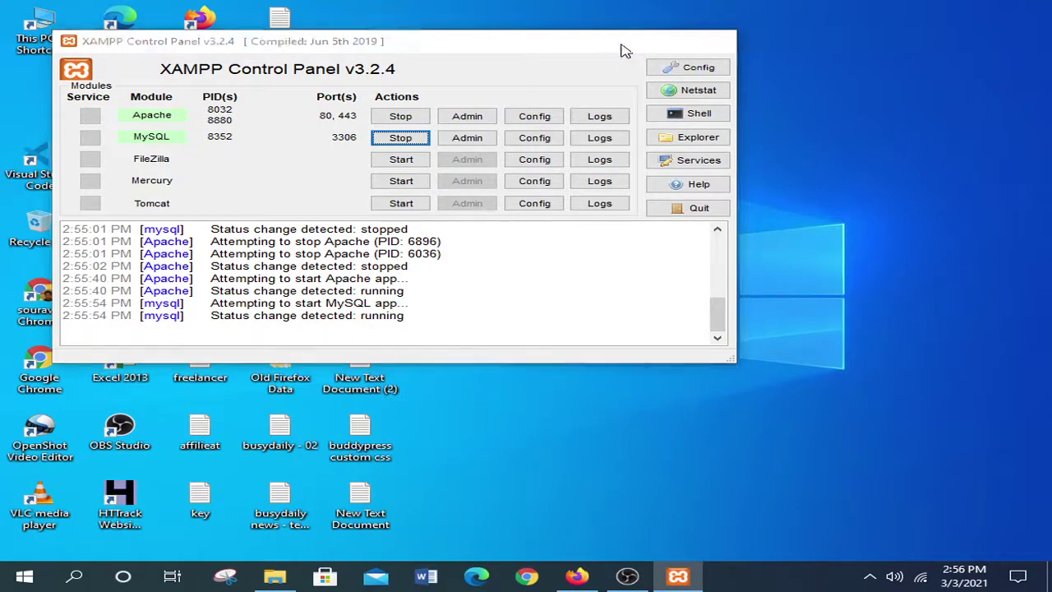
Minimize the XAMPP Control Panel, switch to Firefox and load localhost.
{"action": "left_click", "coordinate": [623, 49]}
{"action": "left_click", "coordinate": [577, 576]}
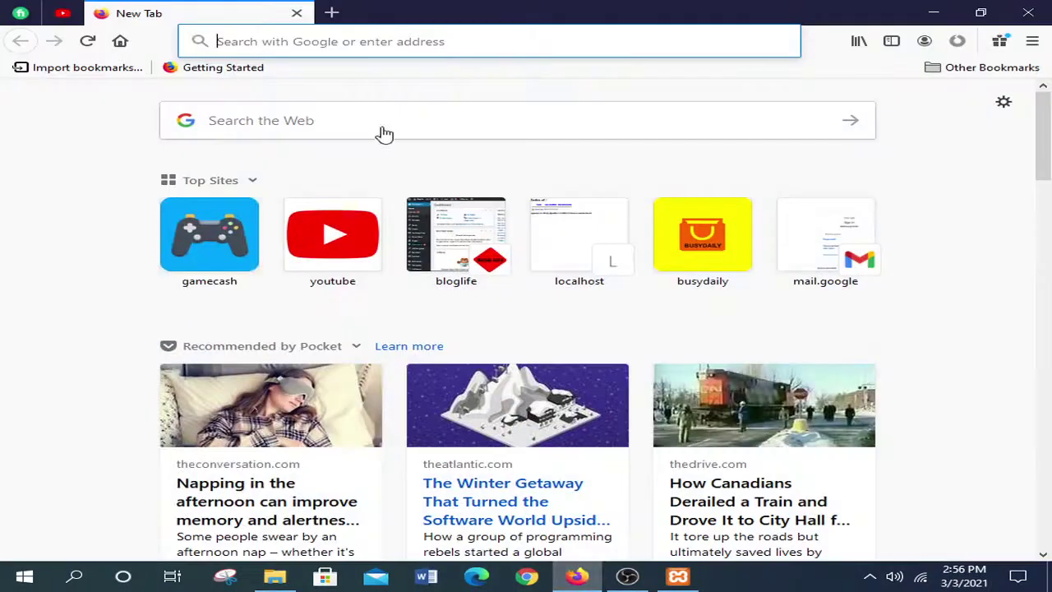
{"action": "type", "text": "local"}
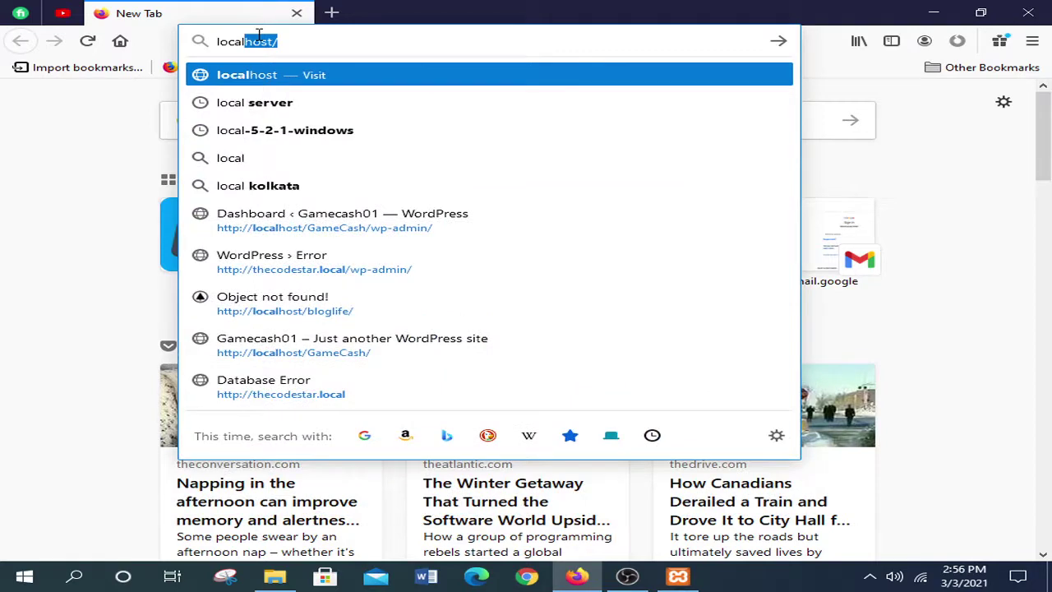
{"action": "key", "text": "Return"}
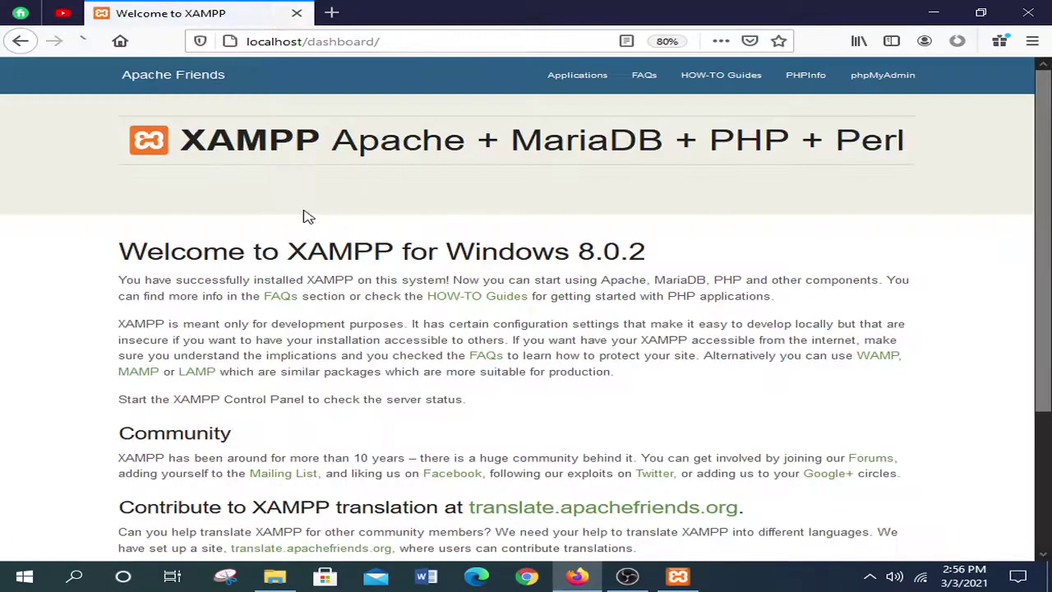
Examine the XAMPP dashboard page, its site information and its address, and return to the XAMPP Control Panel.
{"action": "scroll", "coordinate": [493, 271], "scroll_direction": "down", "scroll_amount": 3}
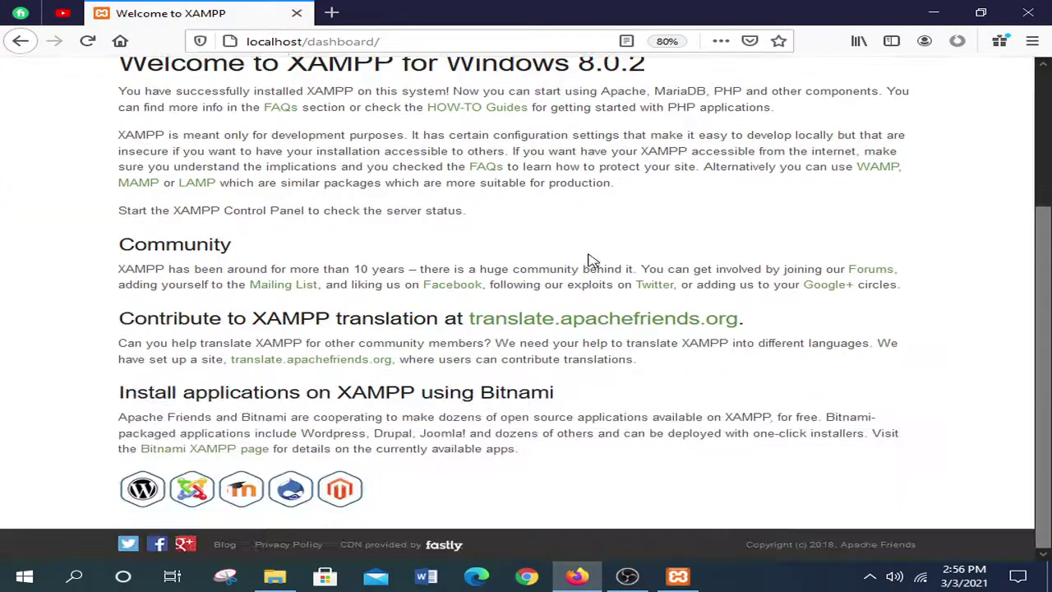
{"action": "scroll", "coordinate": [518, 271], "scroll_direction": "up", "scroll_amount": 3}
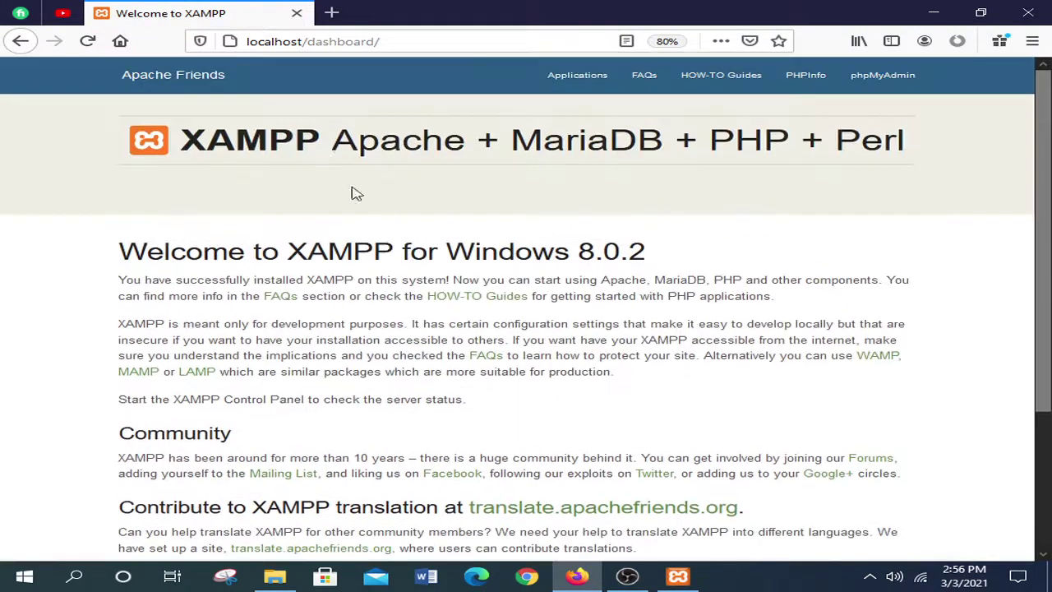
{"action": "left_click", "coordinate": [230, 43]}
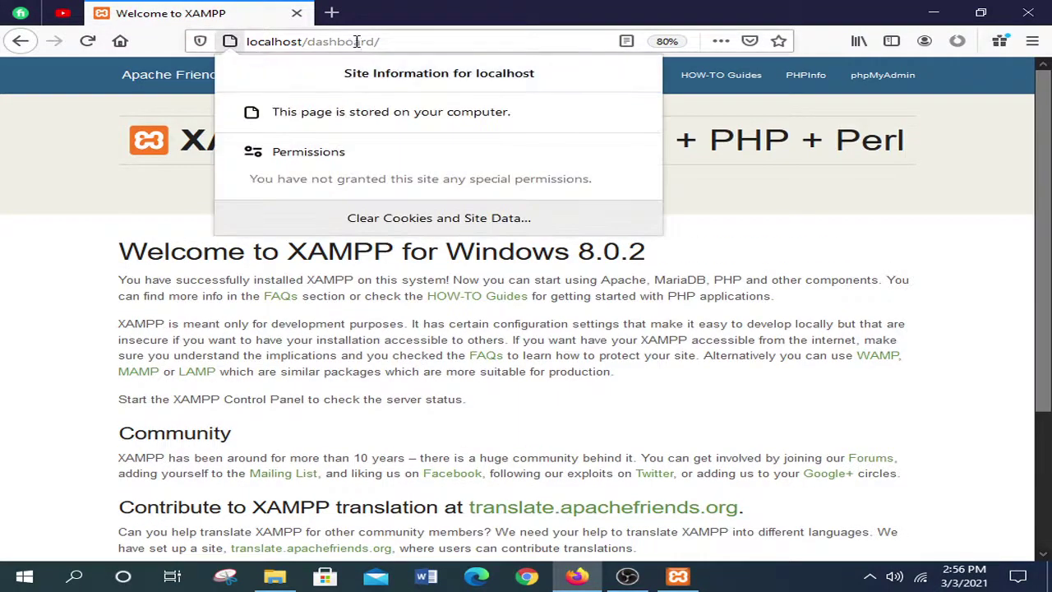
{"action": "left_click", "coordinate": [421, 45]}
{"action": "left_click", "coordinate": [420, 45]}
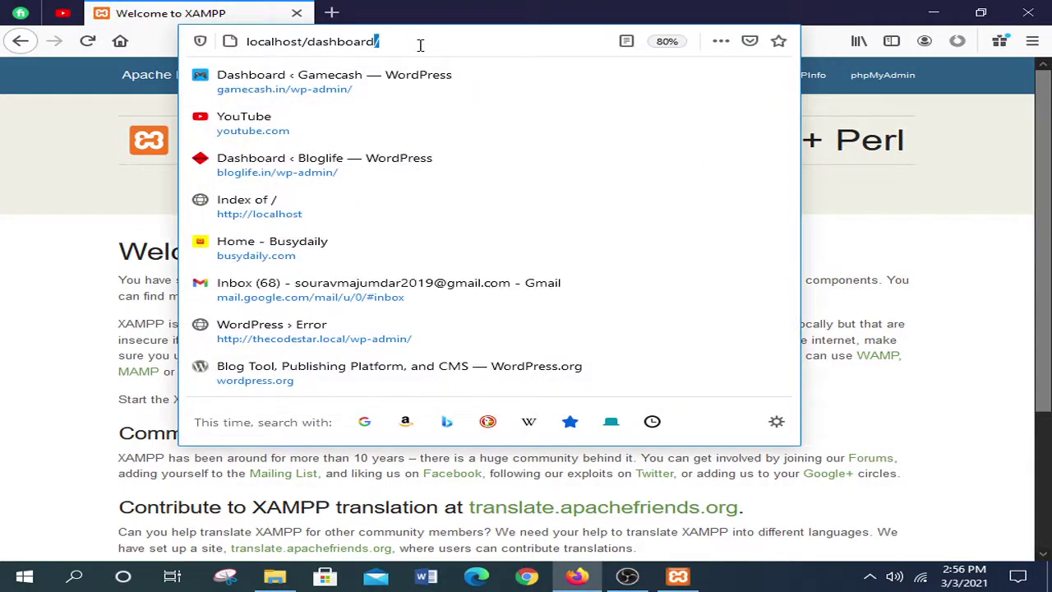
{"action": "left_click", "coordinate": [124, 106]}
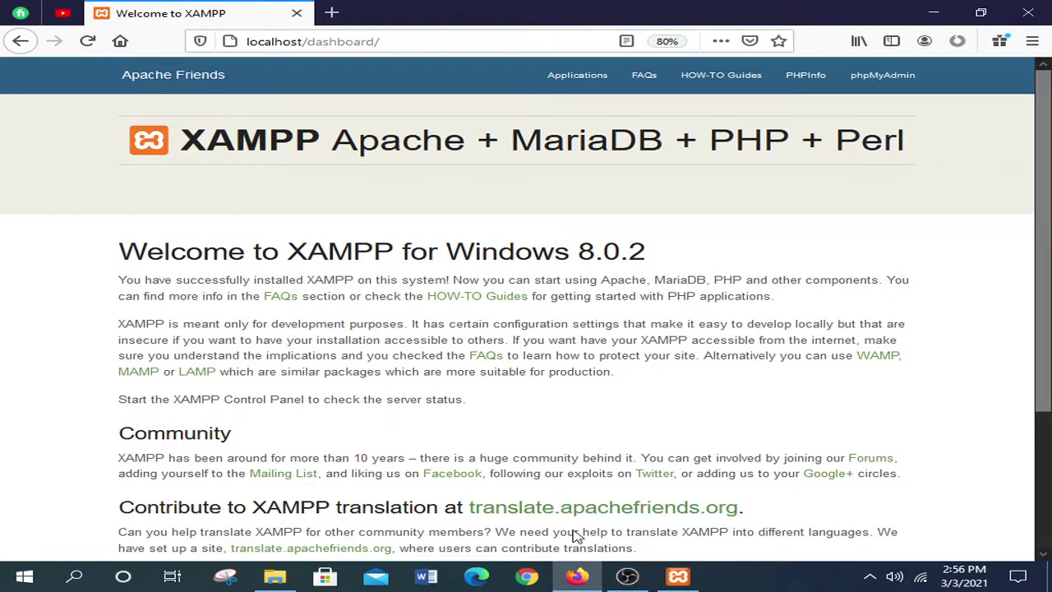
{"action": "mouse_move", "coordinate": [580, 588]}
{"action": "left_click", "coordinate": [678, 576]}
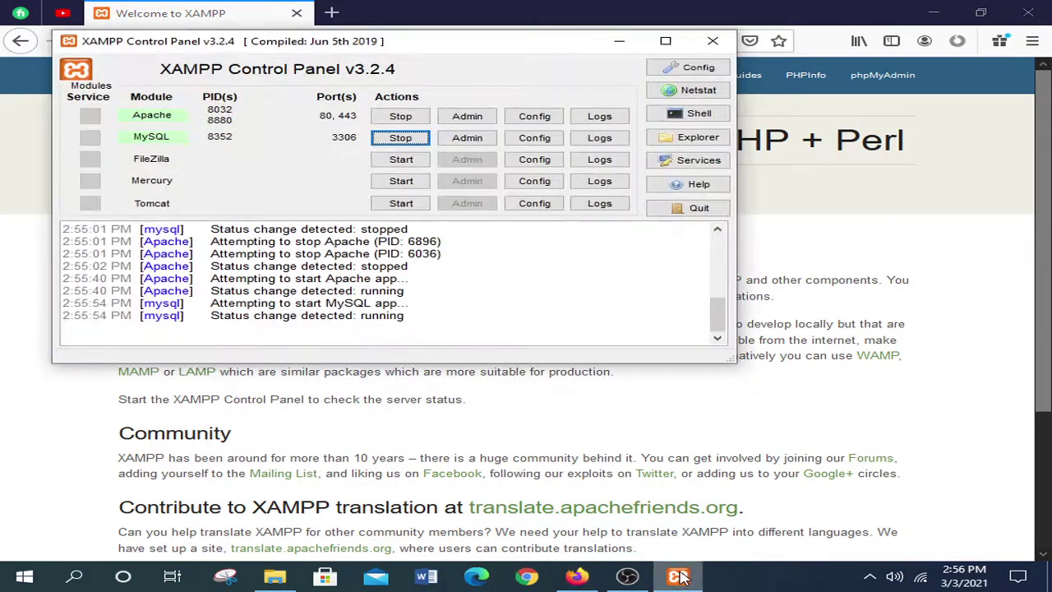
Minimize the XAMPP Control Panel and Firefox, and open the C:\xampp\htdocs folder in a maximized File Explorer window.
{"action": "left_click", "coordinate": [619, 40]}
{"action": "left_click", "coordinate": [941, 20]}
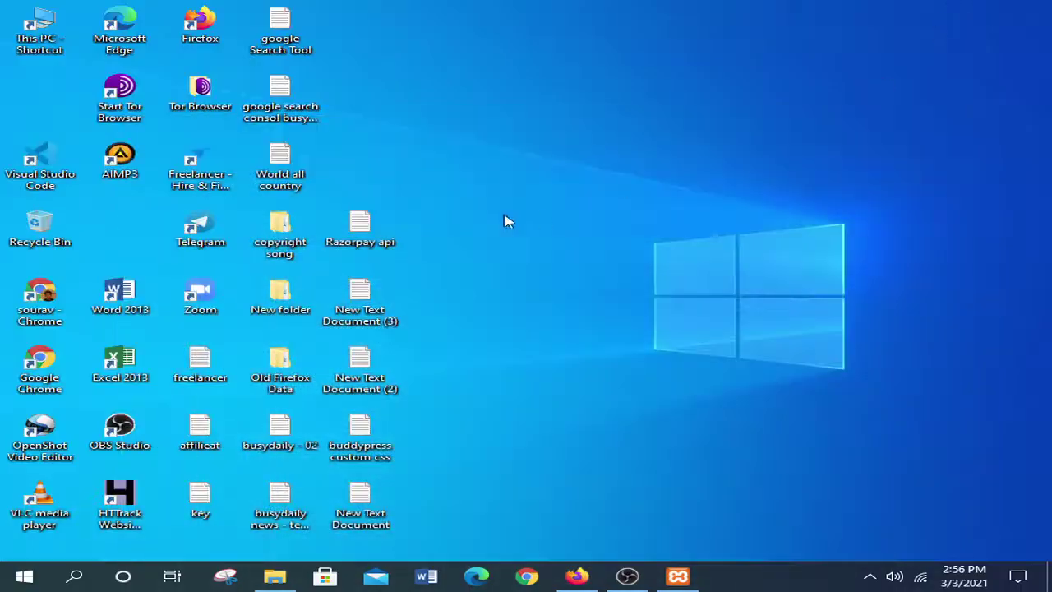
{"action": "double_click", "coordinate": [59, 47]}
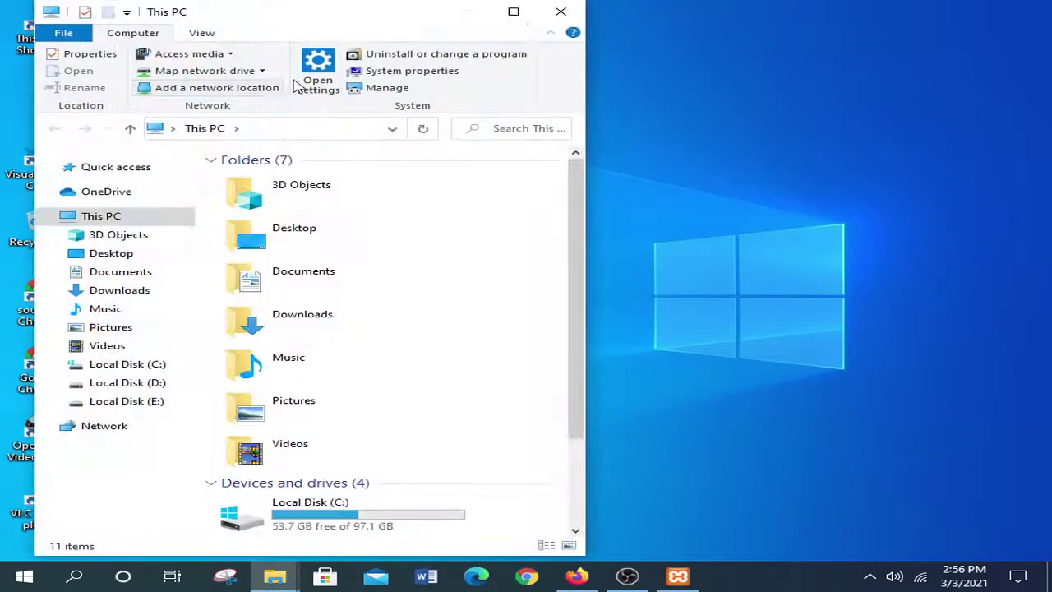
{"action": "left_click", "coordinate": [511, 13]}
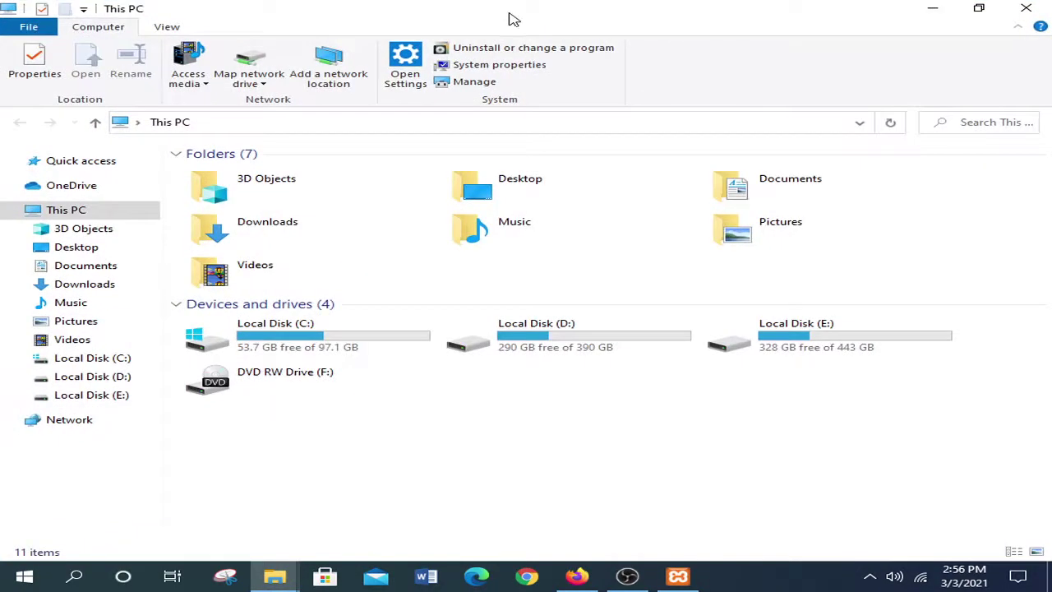
{"action": "double_click", "coordinate": [282, 339]}
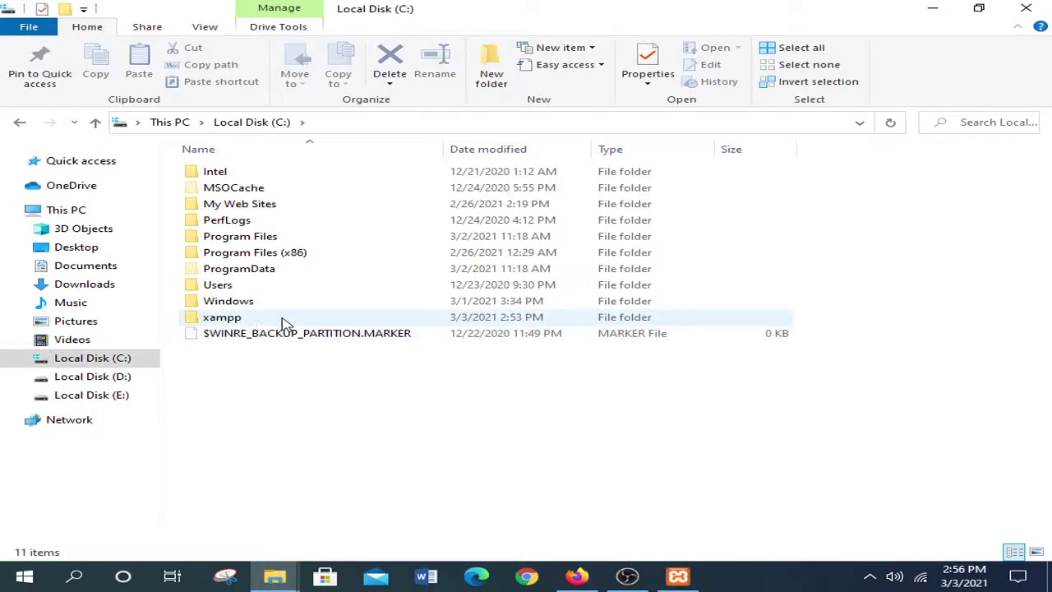
{"action": "double_click", "coordinate": [282, 321]}
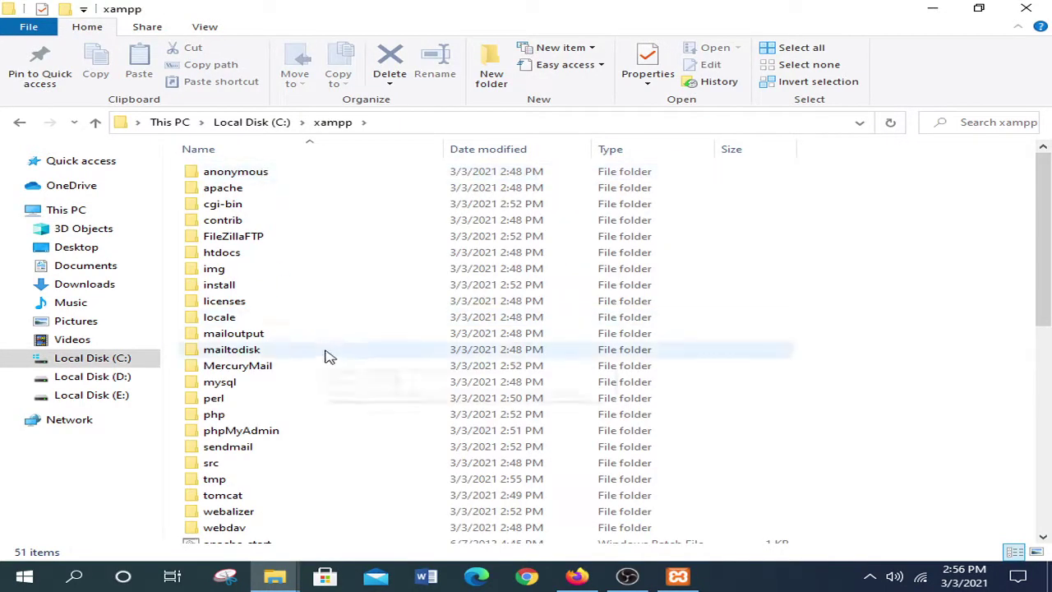
{"action": "scroll", "coordinate": [298, 266], "scroll_direction": "down", "scroll_amount": 7}
{"action": "scroll", "coordinate": [262, 398], "scroll_direction": "up", "scroll_amount": 7}
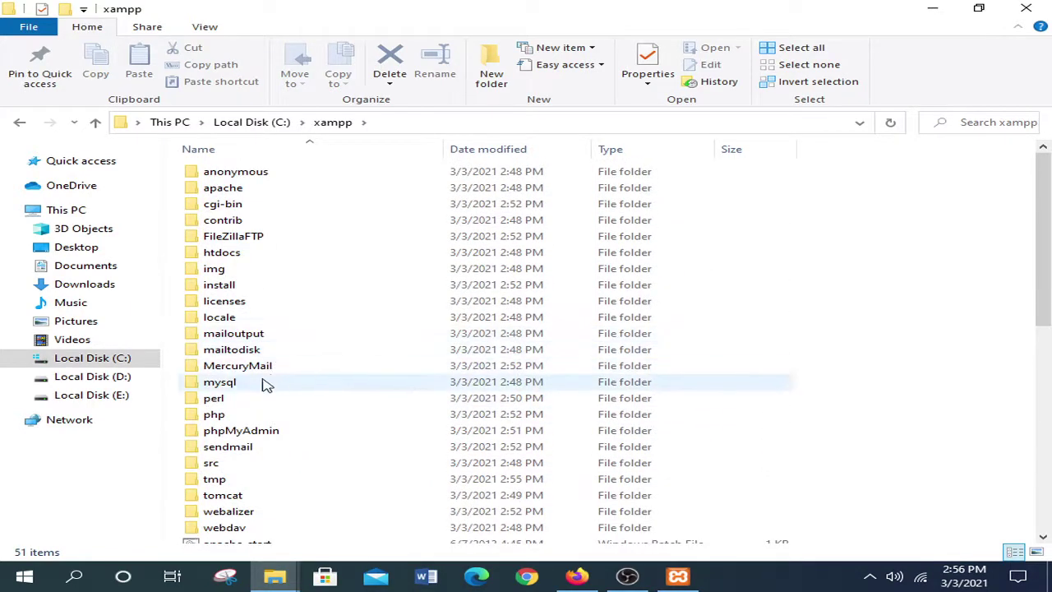
{"action": "double_click", "coordinate": [288, 257]}
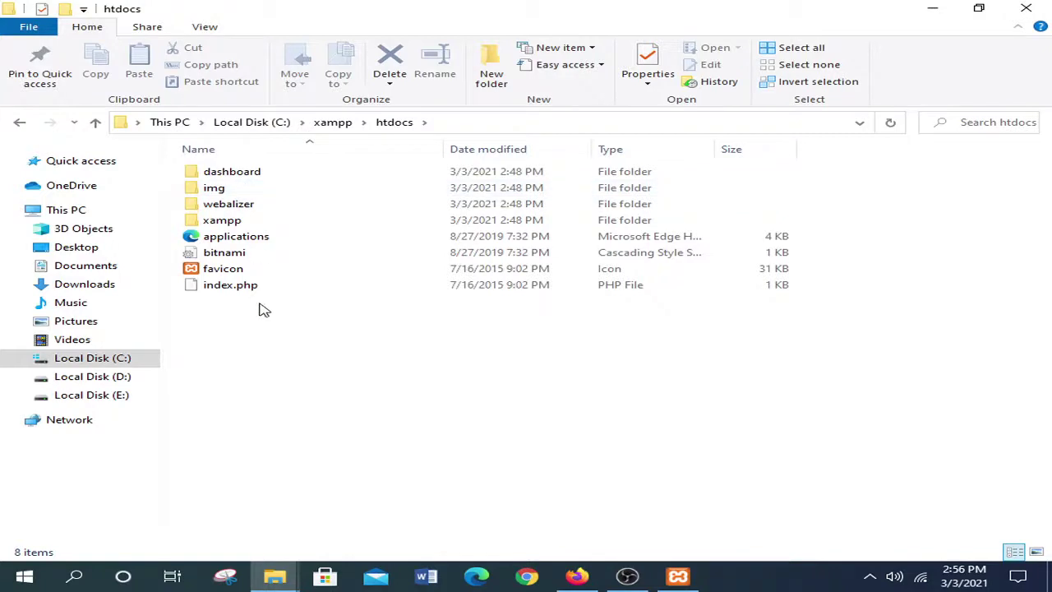
Delete all the default files and folders inside the htdocs folder.
{"action": "left_click_drag", "start_coordinate": [264, 309], "coordinate": [241, 166]}
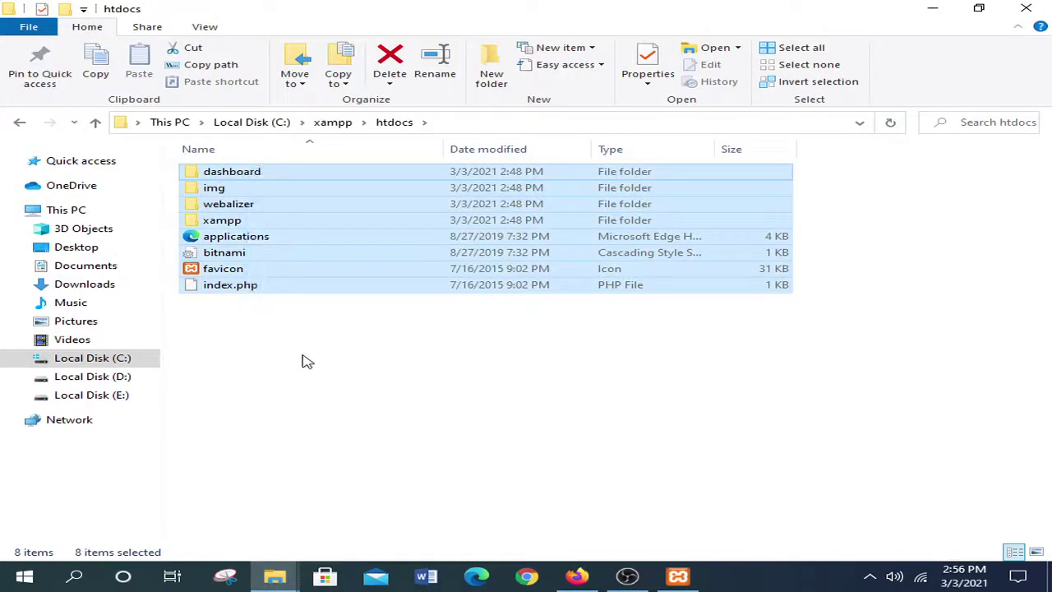
{"action": "left_click_drag", "start_coordinate": [270, 322], "coordinate": [251, 173]}
{"action": "key", "text": "Delete"}
Create a new folder named Bloglife in the empty htdocs folder.
{"action": "right_click", "coordinate": [251, 190]}
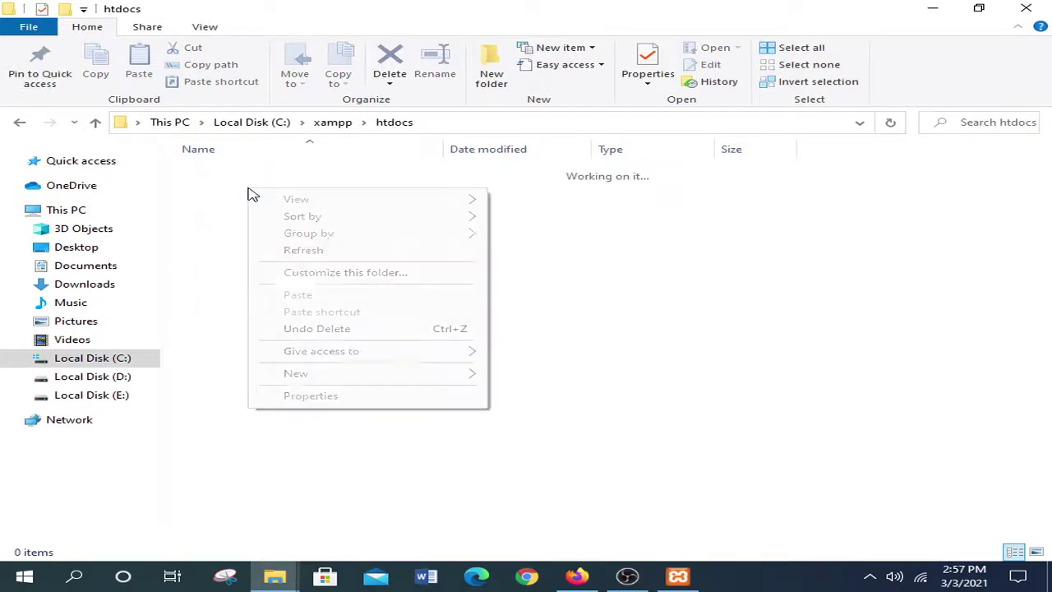
{"action": "mouse_move", "coordinate": [433, 383]}
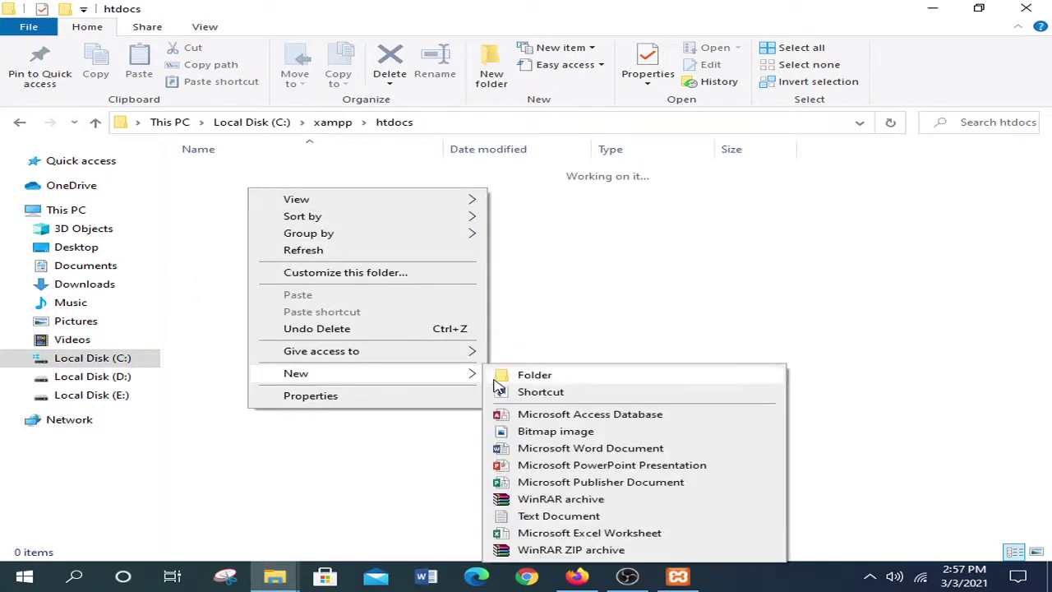
{"action": "left_click", "coordinate": [534, 375]}
{"action": "left_click", "coordinate": [271, 256]}
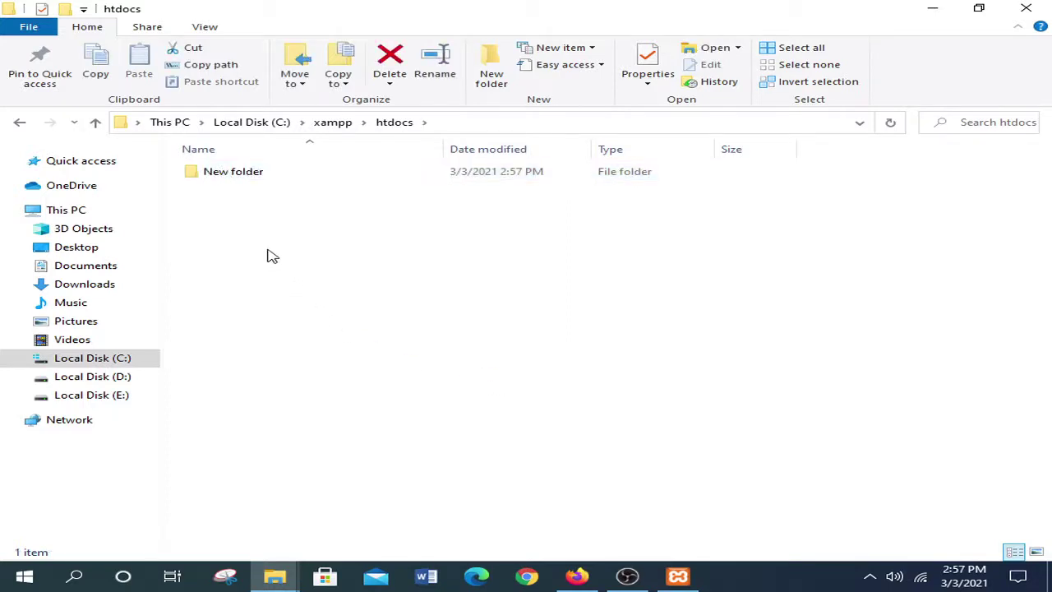
{"action": "left_click", "coordinate": [252, 176]}
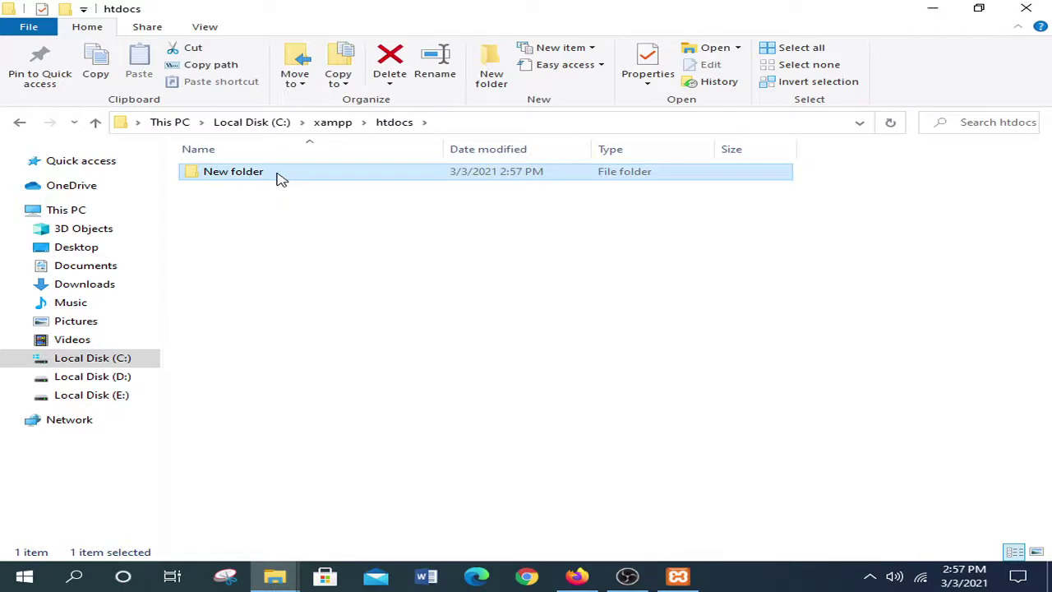
{"action": "left_click", "coordinate": [277, 173]}
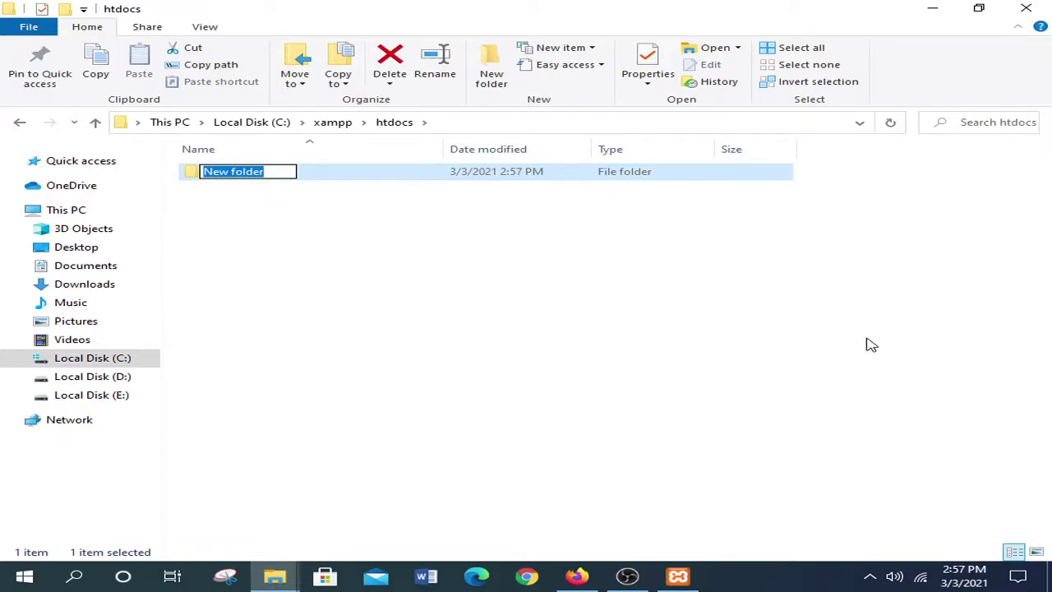
{"action": "key", "text": "BackSpace"}
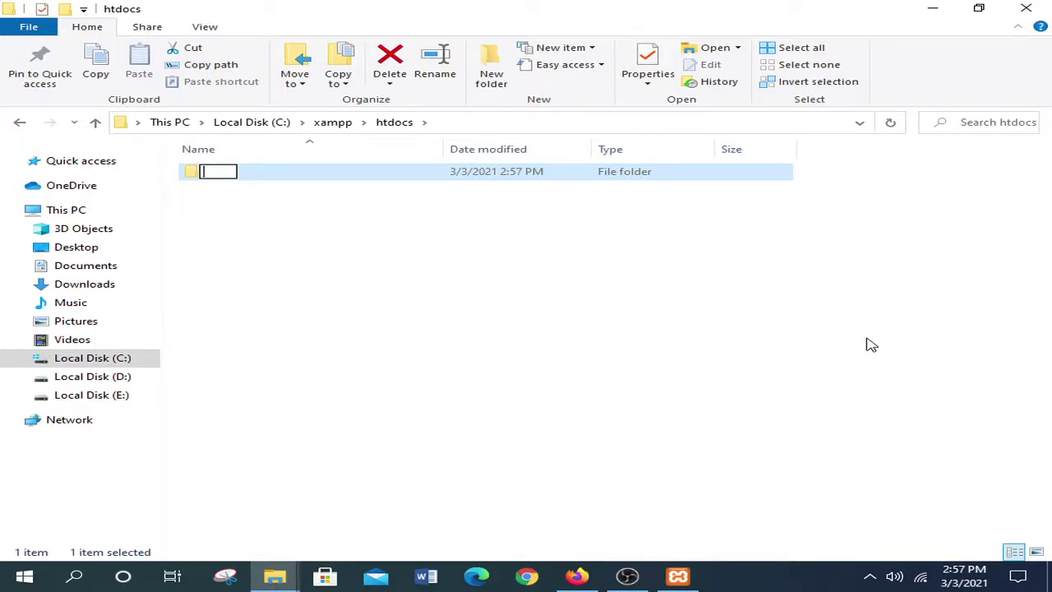
{"action": "type", "text": "Bloglife"}
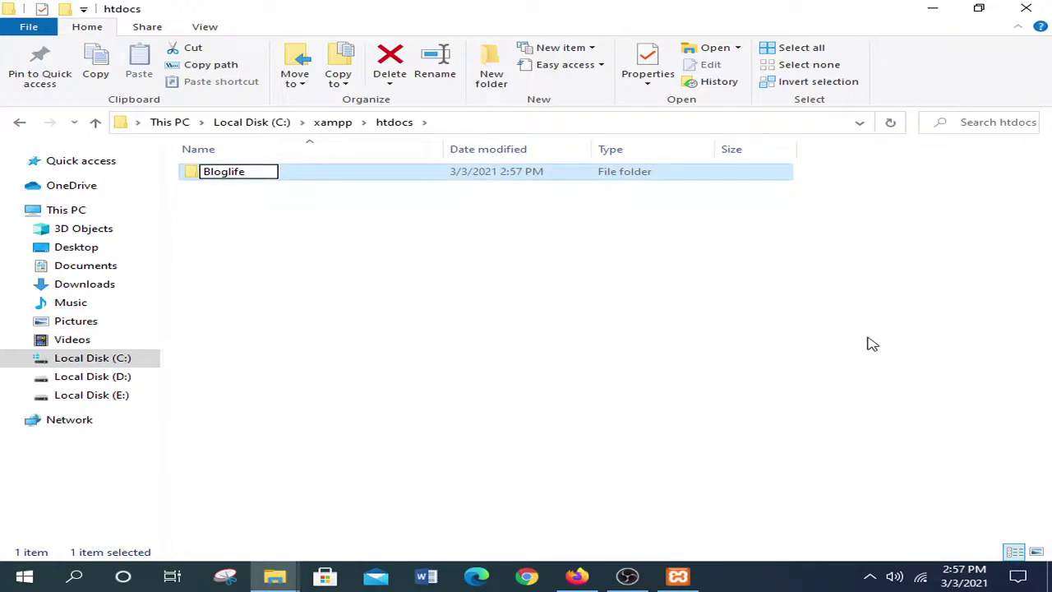
{"action": "left_click", "coordinate": [512, 312]}
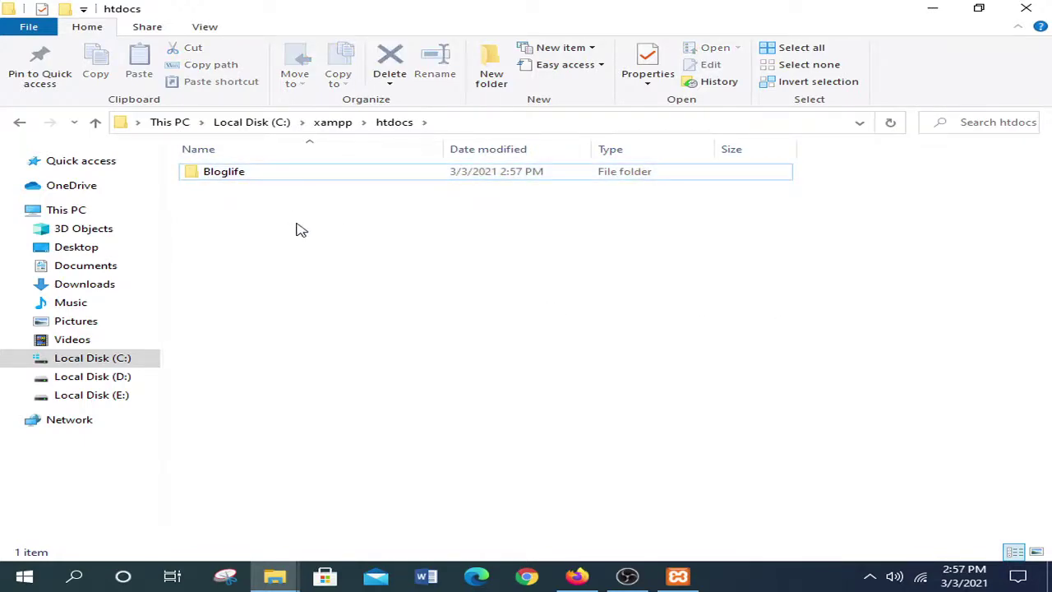
Switch to Firefox, load localhost without the dashboard path, and open the Bloglife directory from the index.
{"action": "left_click", "coordinate": [578, 576]}
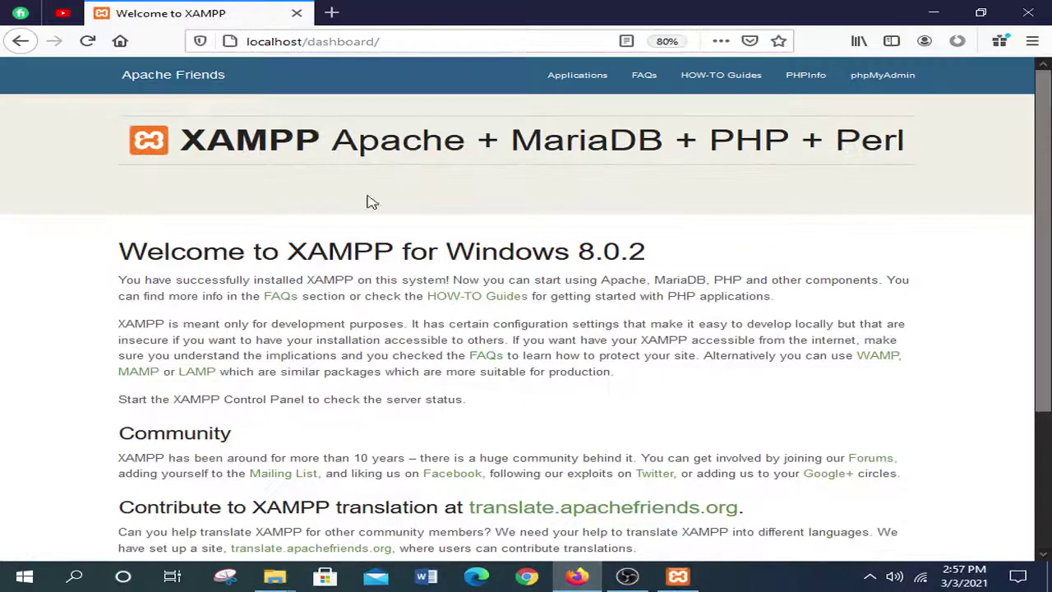
{"action": "left_click_drag", "start_coordinate": [305, 41], "coordinate": [509, 56]}
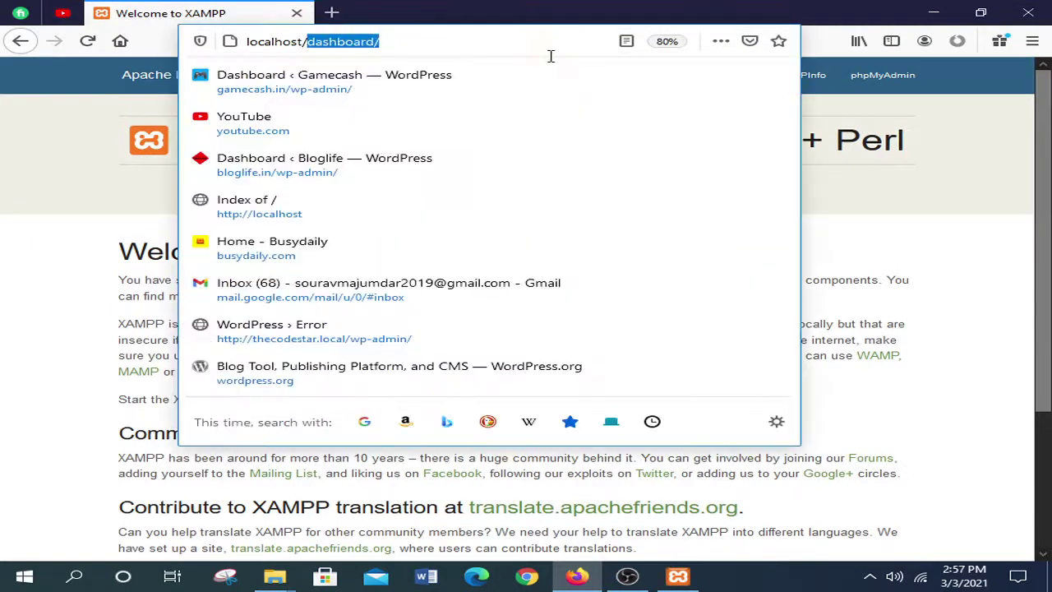
{"action": "key", "text": "BackSpace"}
{"action": "key", "text": "Return"}
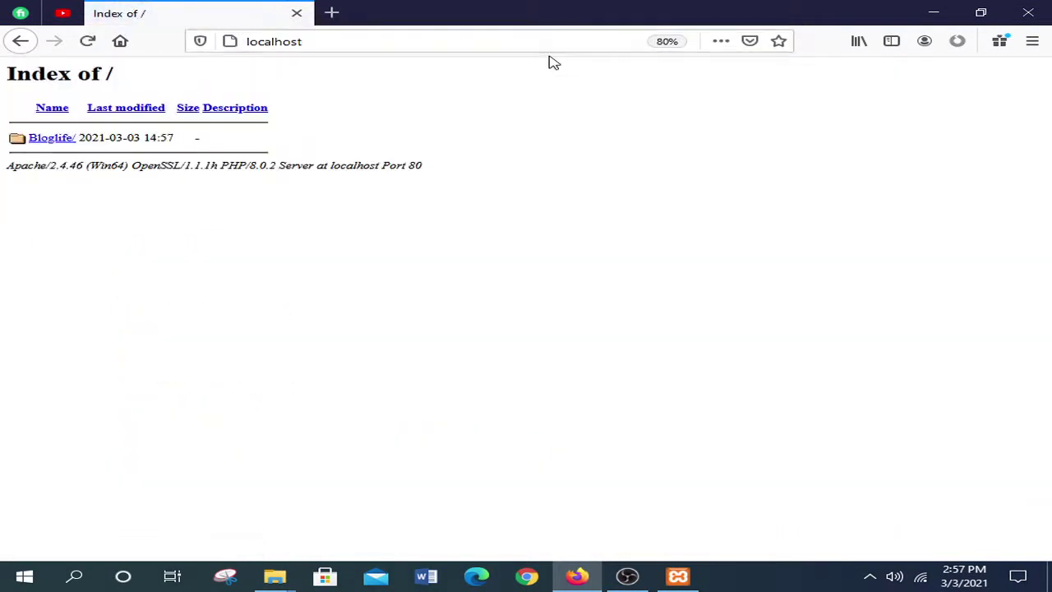
{"action": "right_click", "coordinate": [47, 141]}
{"action": "left_click", "coordinate": [47, 142]}
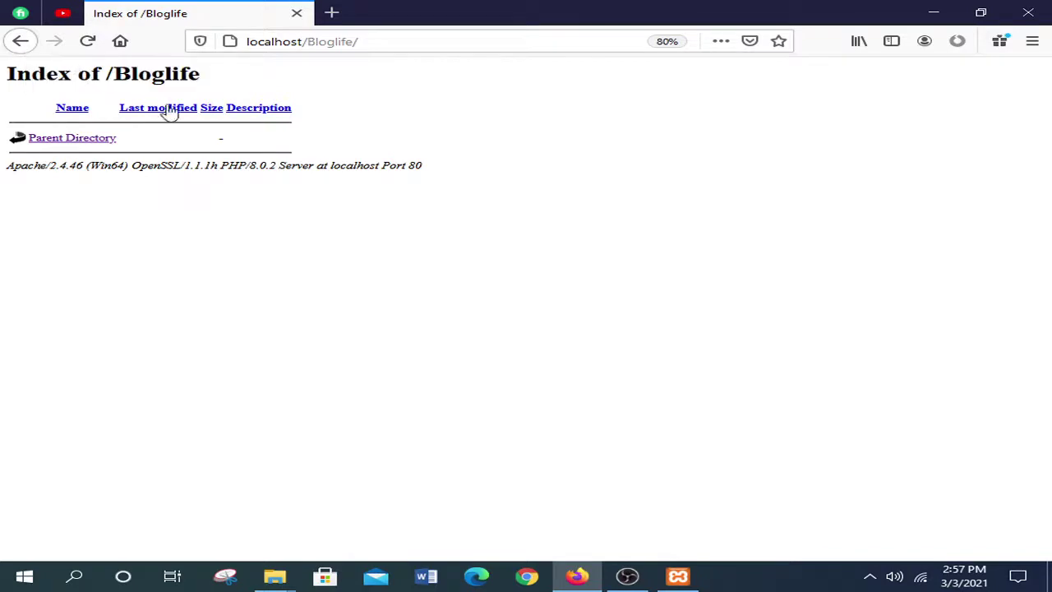
Load wordpress.org in a new browser tab and go to its Get WordPress download page.
{"action": "left_click", "coordinate": [332, 13]}
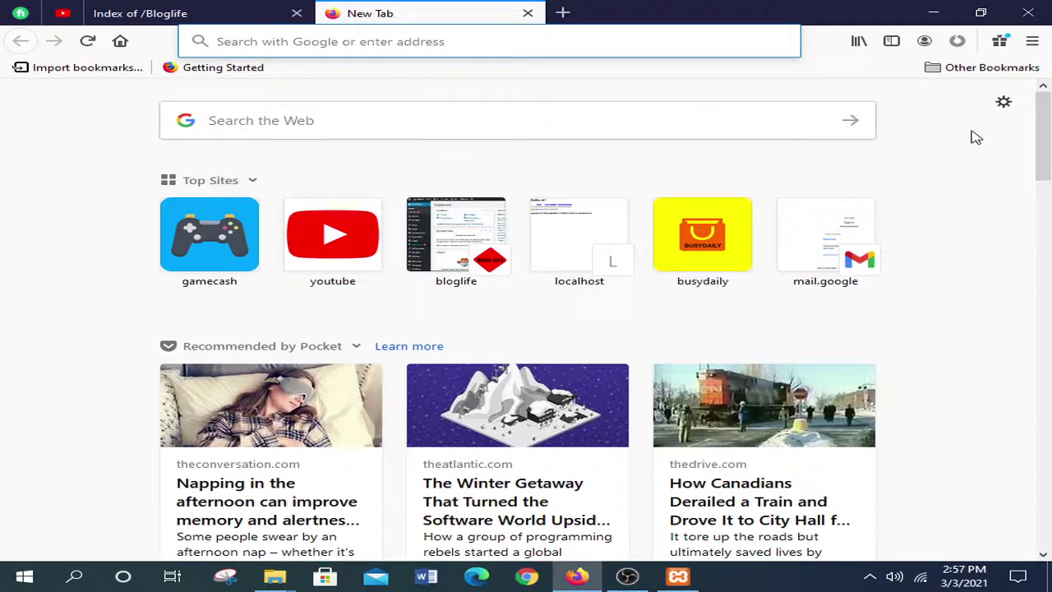
{"action": "type", "text": "wor"}
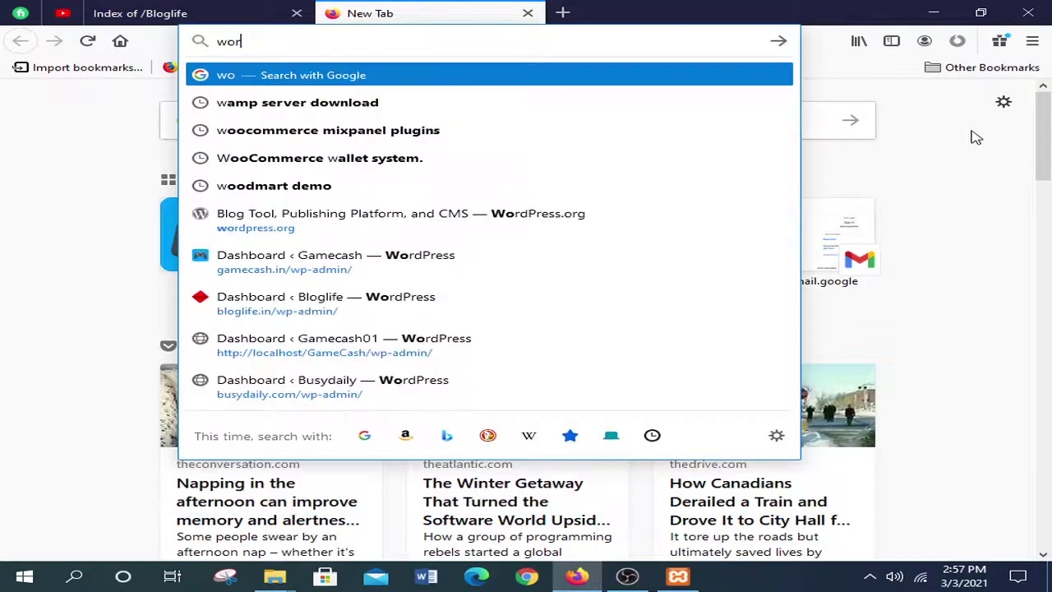
{"action": "type", "text": "dpre"}
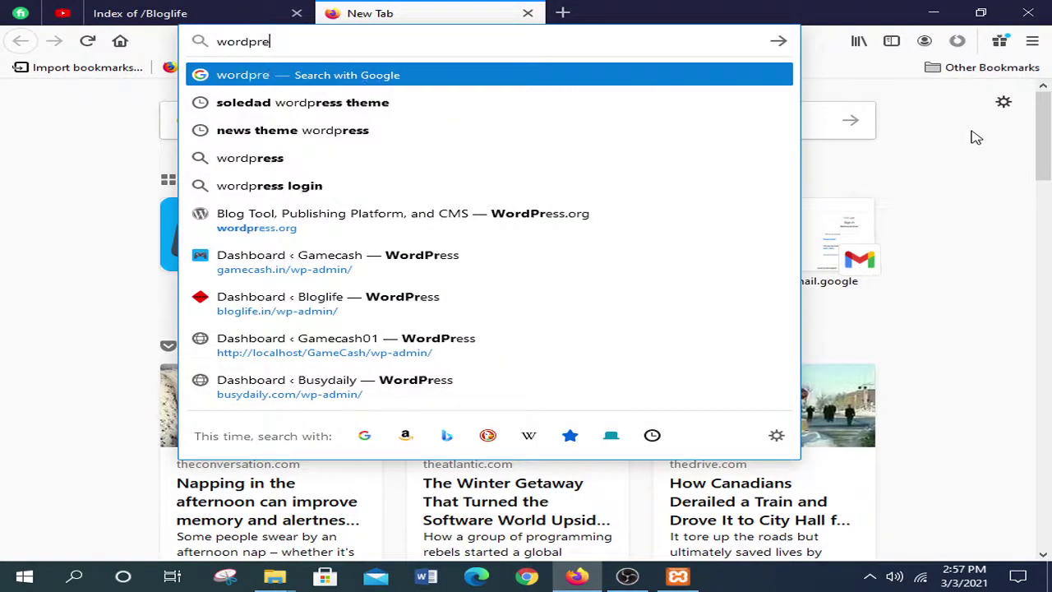
{"action": "type", "text": "ss.o"}
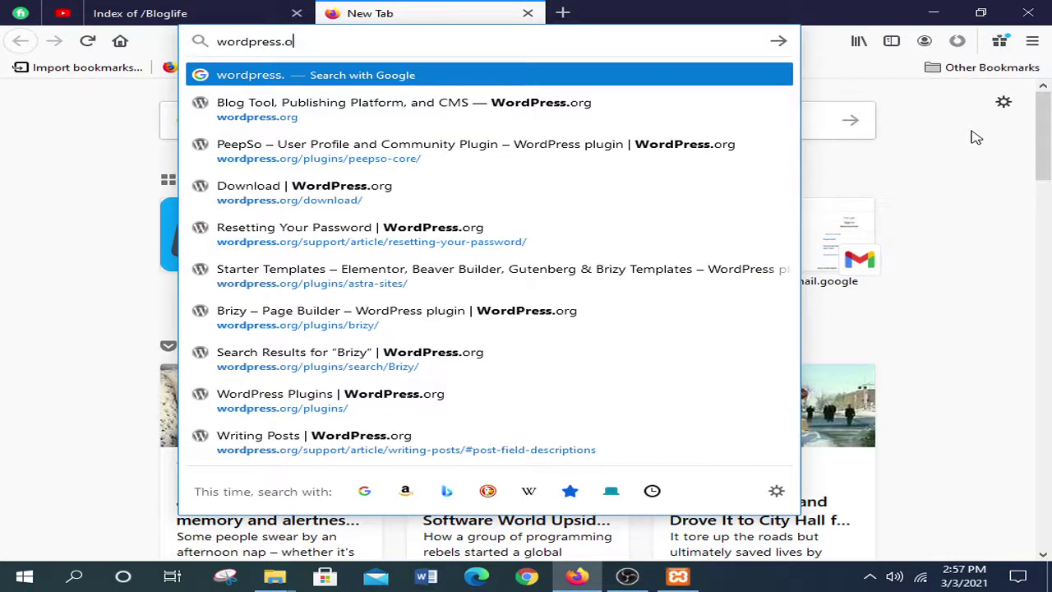
{"action": "type", "text": "rg"}
{"action": "key", "text": "Return"}
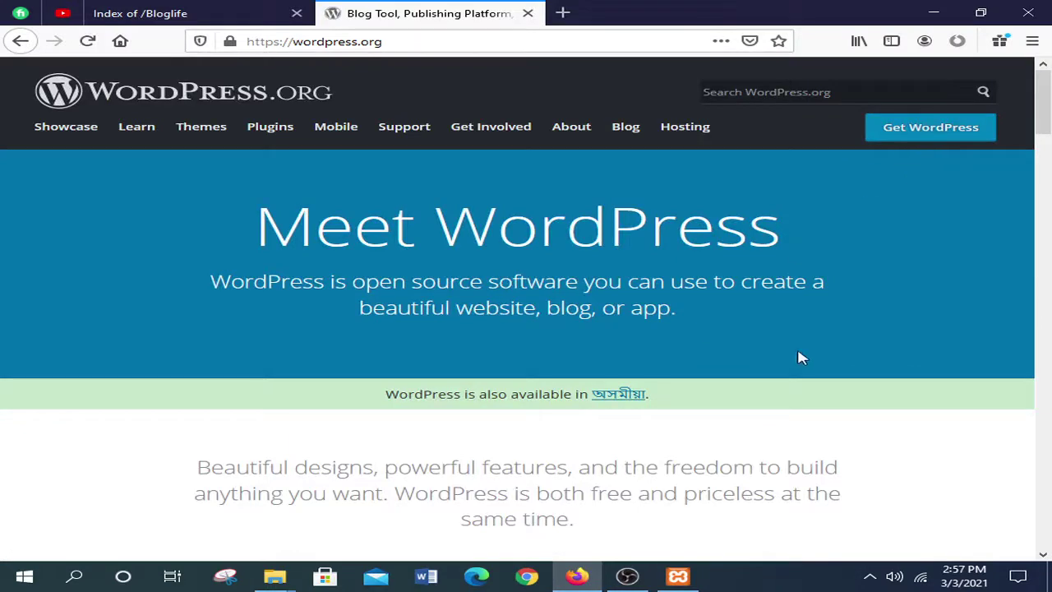
{"action": "left_click", "coordinate": [922, 135]}
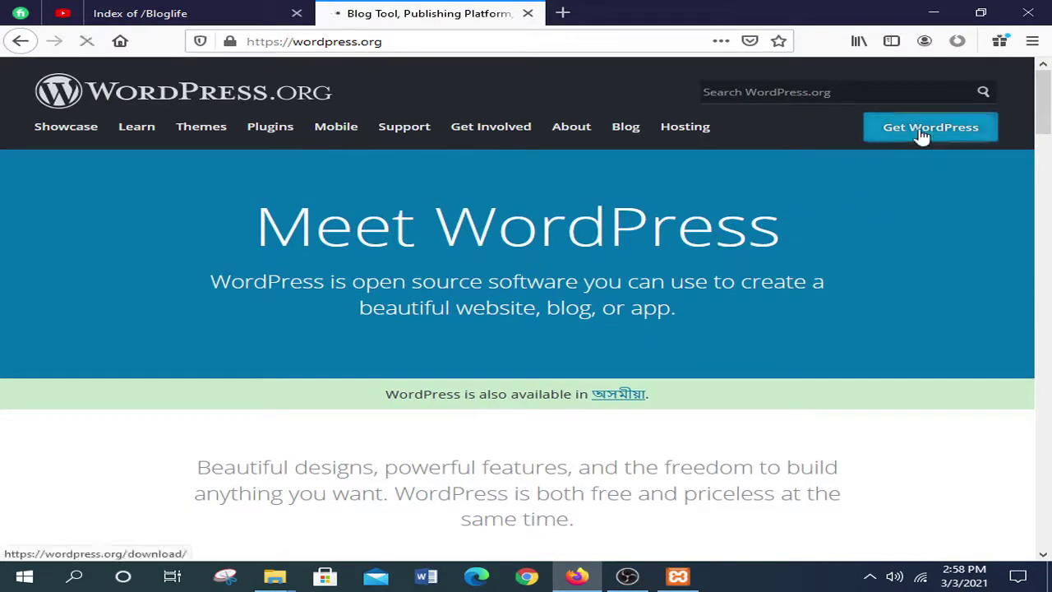
{"action": "scroll", "coordinate": [838, 247], "scroll_direction": "down", "scroll_amount": 5}
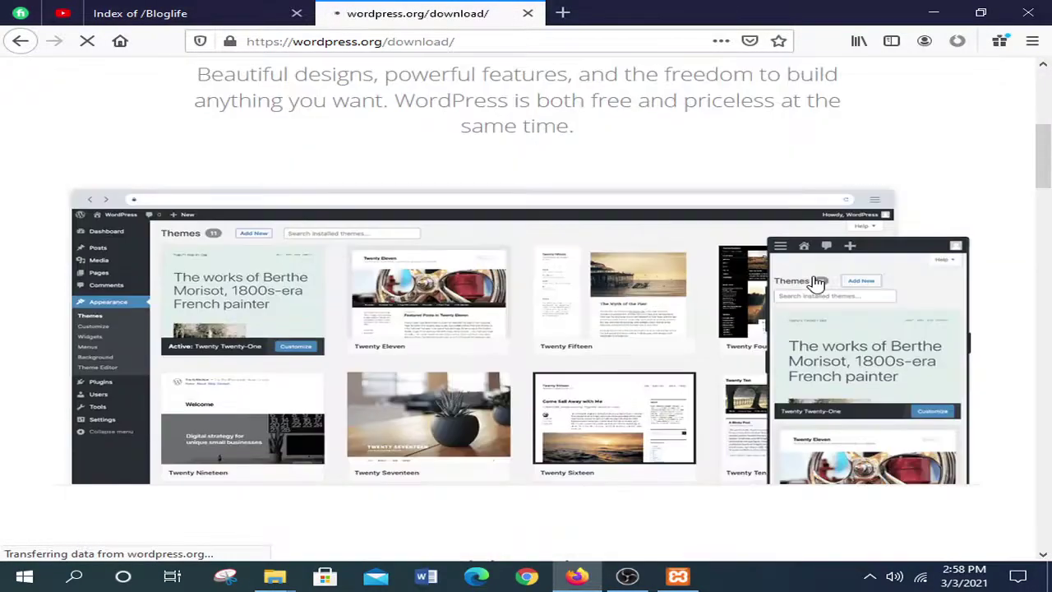
{"action": "scroll", "coordinate": [781, 286], "scroll_direction": "up", "scroll_amount": 4}
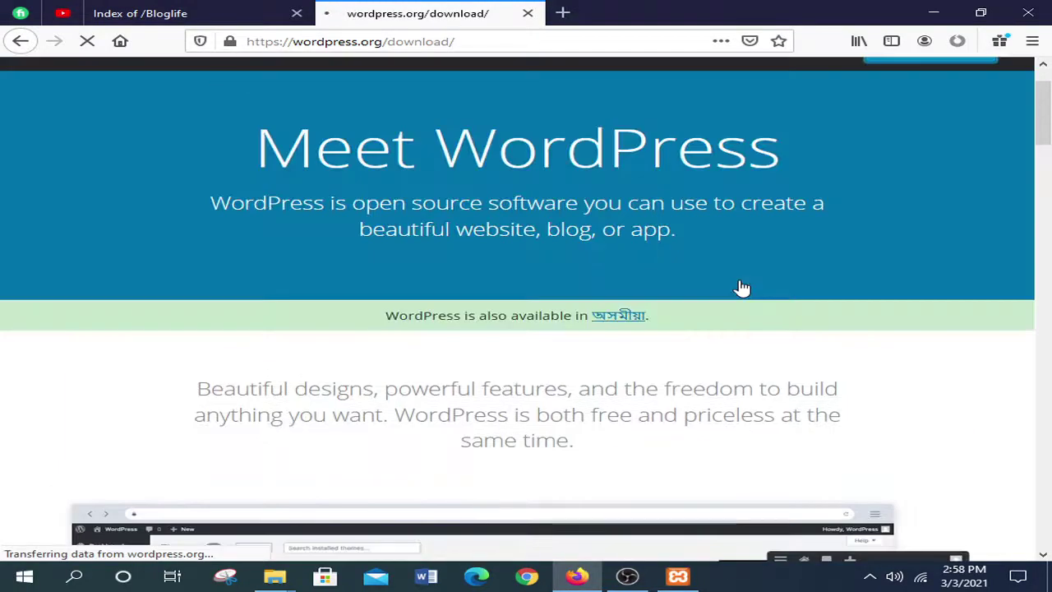
{"action": "scroll", "coordinate": [933, 339], "scroll_direction": "up", "scroll_amount": 1}
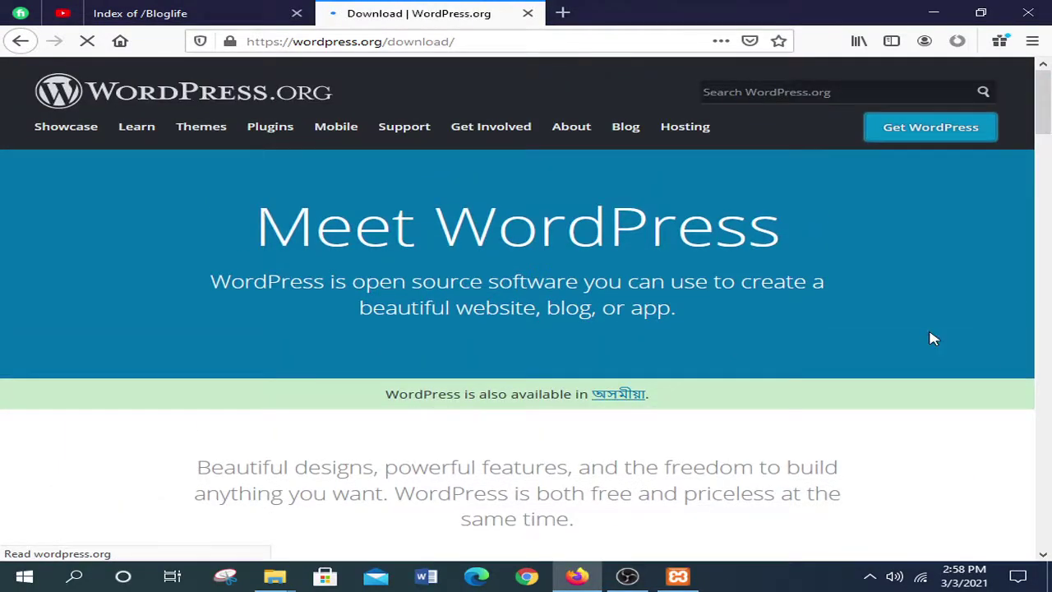
{"action": "scroll", "coordinate": [758, 342], "scroll_direction": "down", "scroll_amount": 5}
{"action": "scroll", "coordinate": [716, 339], "scroll_direction": "up", "scroll_amount": 5}
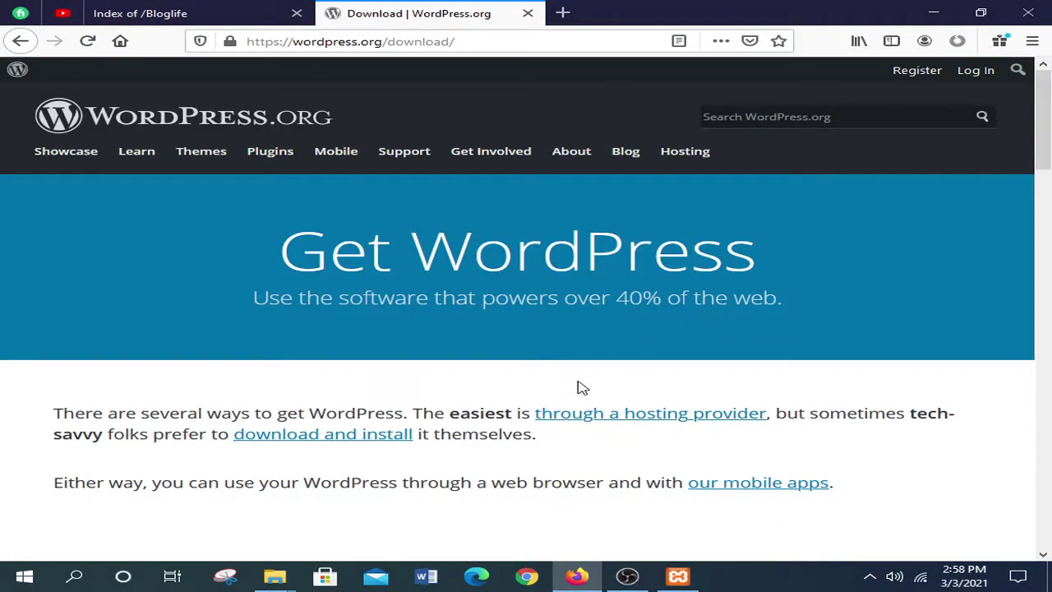
Download WordPress 5.6.2 as a zip file, saving it to disk, close the confirmation popup and show the download progress.
{"action": "scroll", "coordinate": [581, 388], "scroll_direction": "down", "scroll_amount": 11}
{"action": "scroll", "coordinate": [564, 404], "scroll_direction": "up", "scroll_amount": 3}
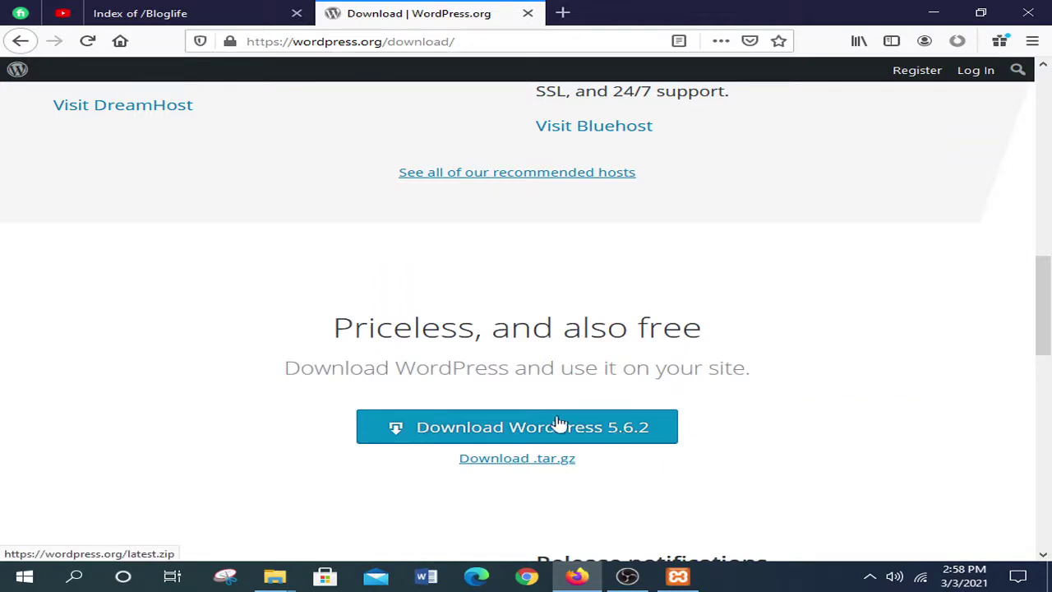
{"action": "left_click", "coordinate": [462, 436]}
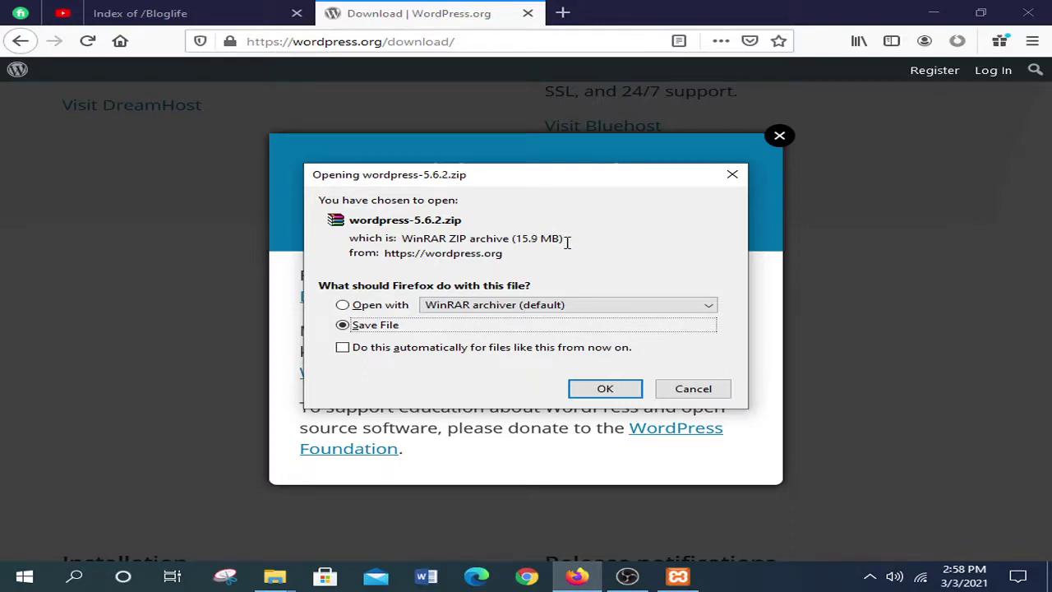
{"action": "left_click", "coordinate": [617, 393]}
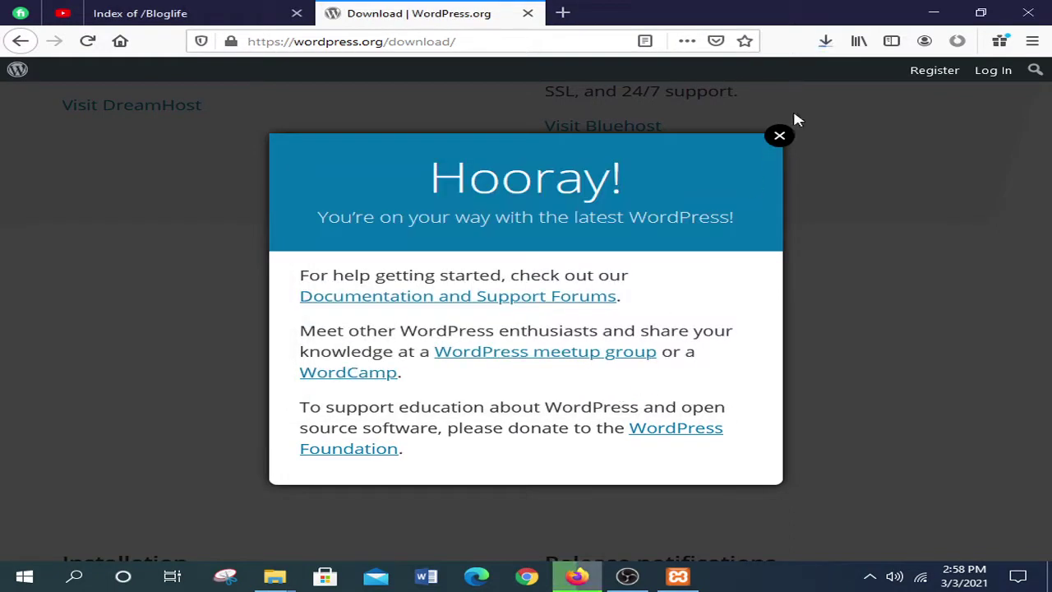
{"action": "left_click", "coordinate": [780, 135]}
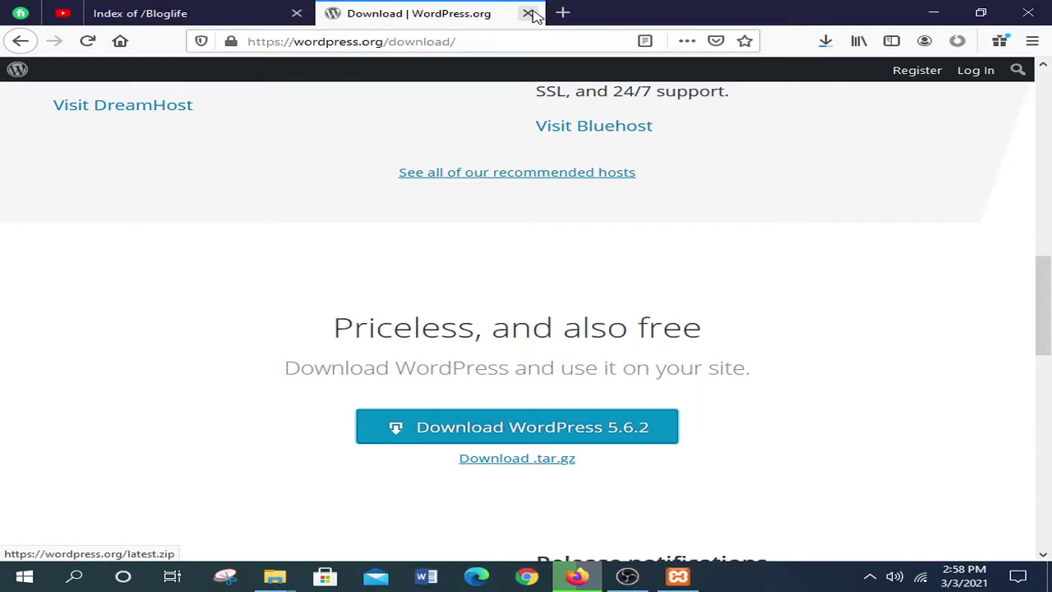
{"action": "left_click", "coordinate": [825, 42]}
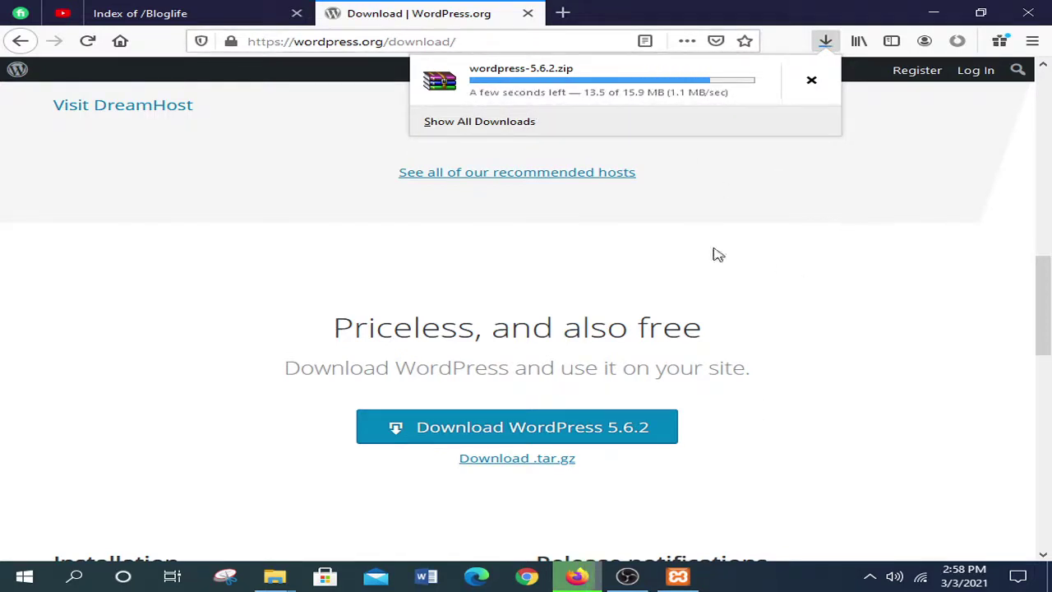
Switch to the Downloads folder in File Explorer and refresh its file list to look for the WordPress archive.
{"action": "left_click", "coordinate": [230, 13]}
{"action": "left_click", "coordinate": [376, 12]}
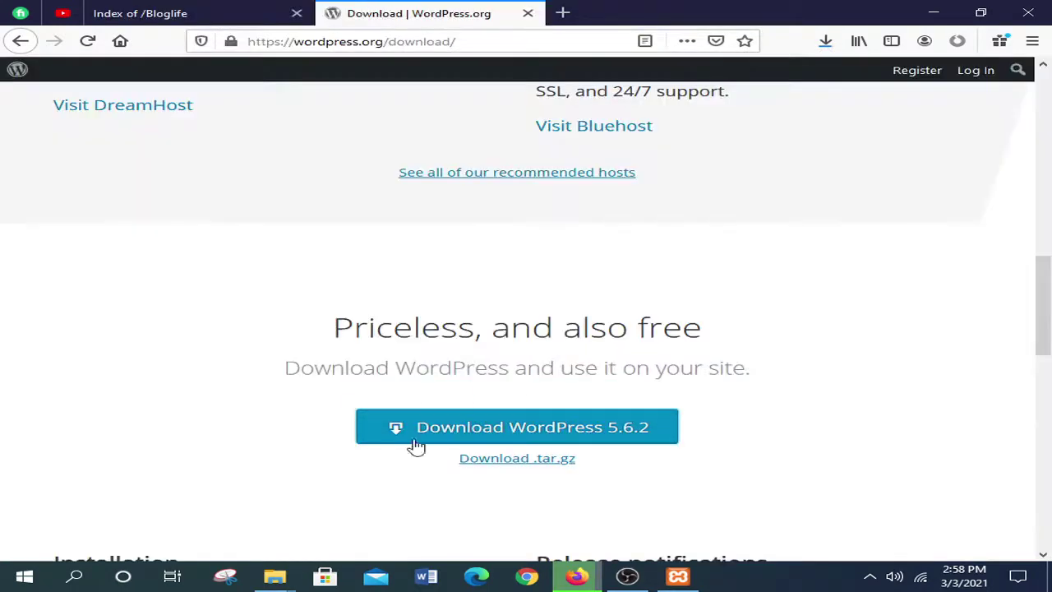
{"action": "mouse_move", "coordinate": [275, 576]}
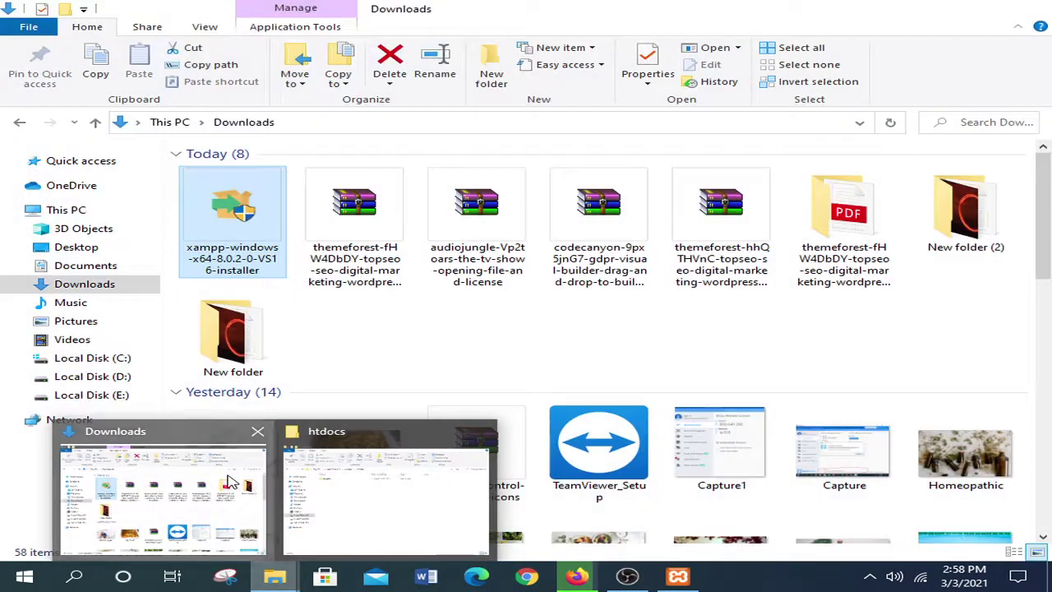
{"action": "left_click", "coordinate": [230, 483]}
{"action": "right_click", "coordinate": [676, 346]}
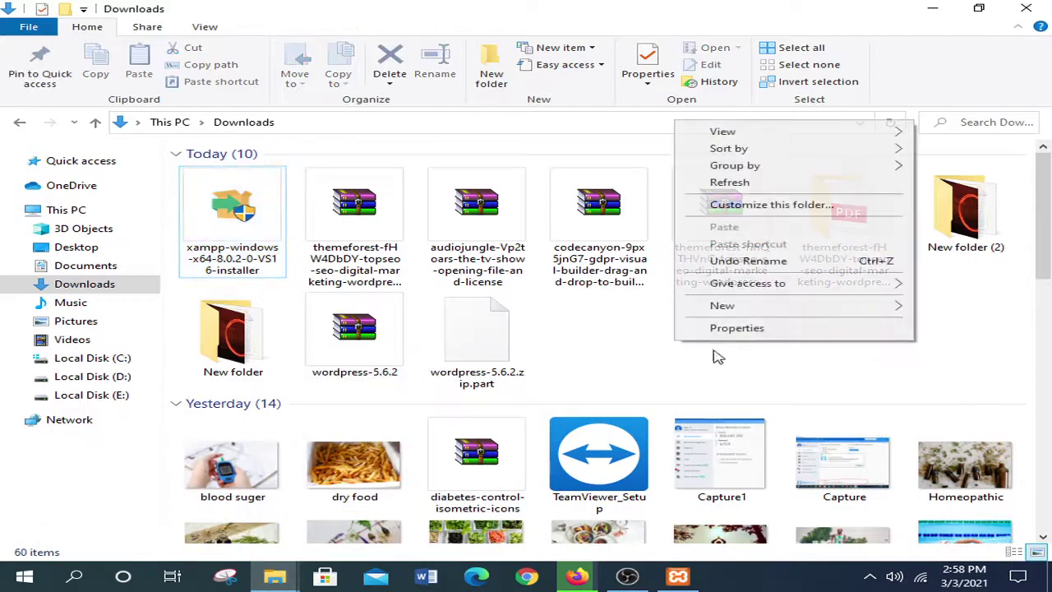
{"action": "left_click", "coordinate": [758, 183]}
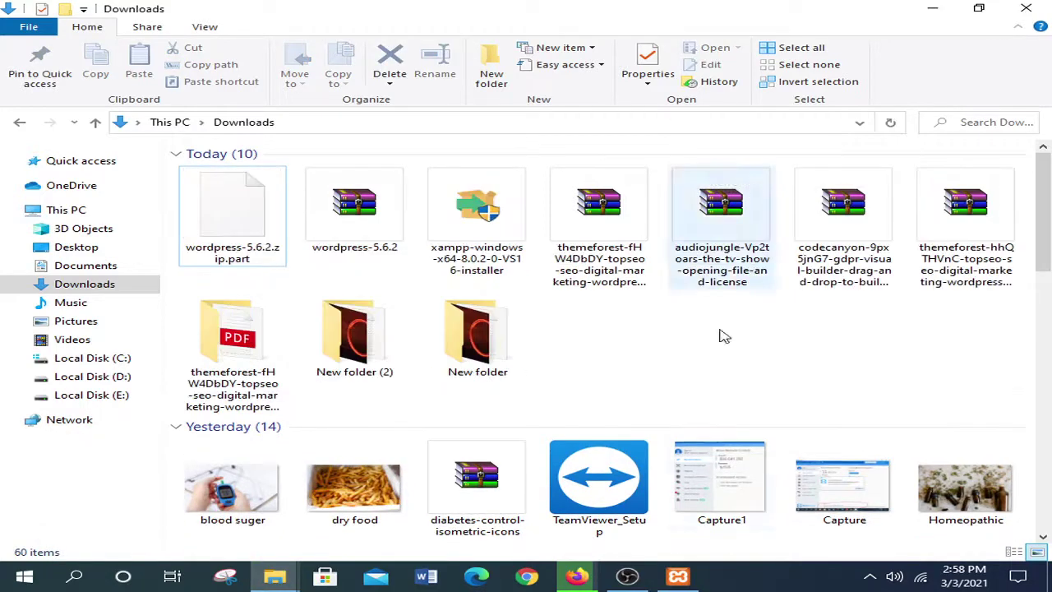
Switch to Firefox and check the download progress of wordpress-5.6.2.zip.
{"action": "left_click", "coordinate": [579, 577]}
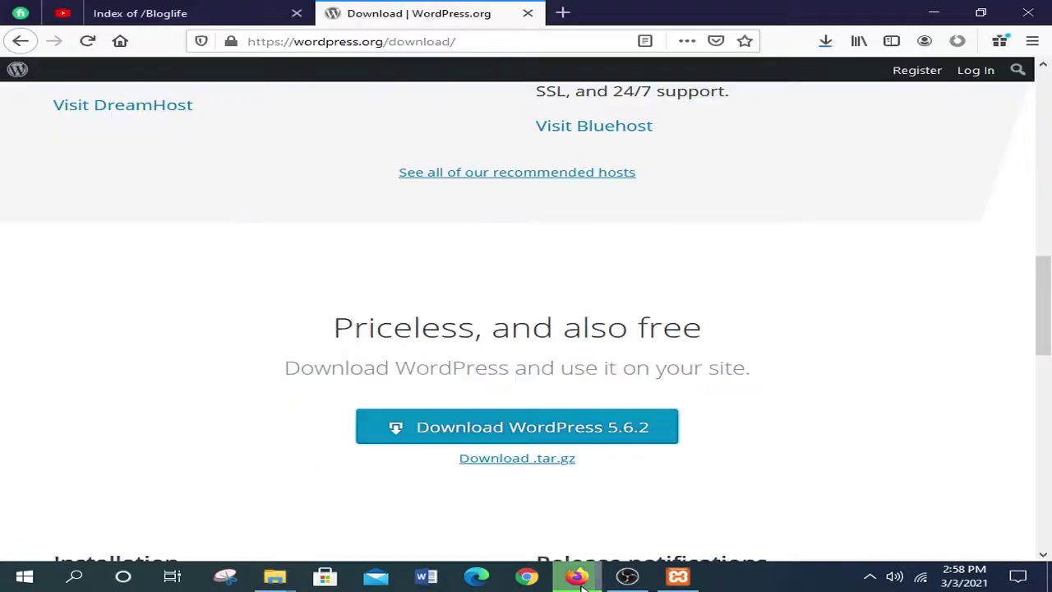
{"action": "left_click", "coordinate": [832, 43]}
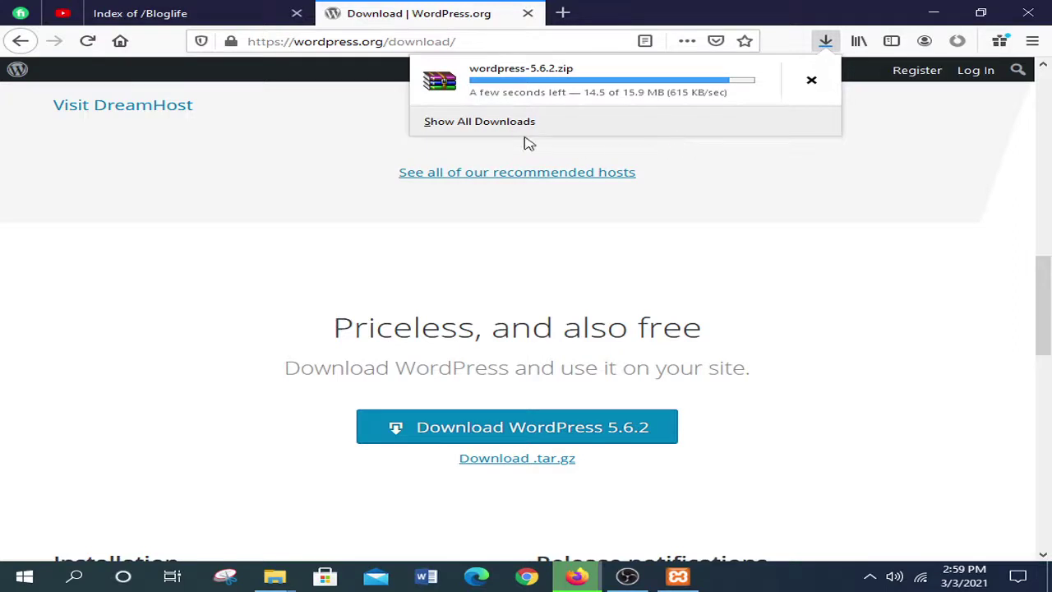
{"action": "left_click", "coordinate": [873, 252]}
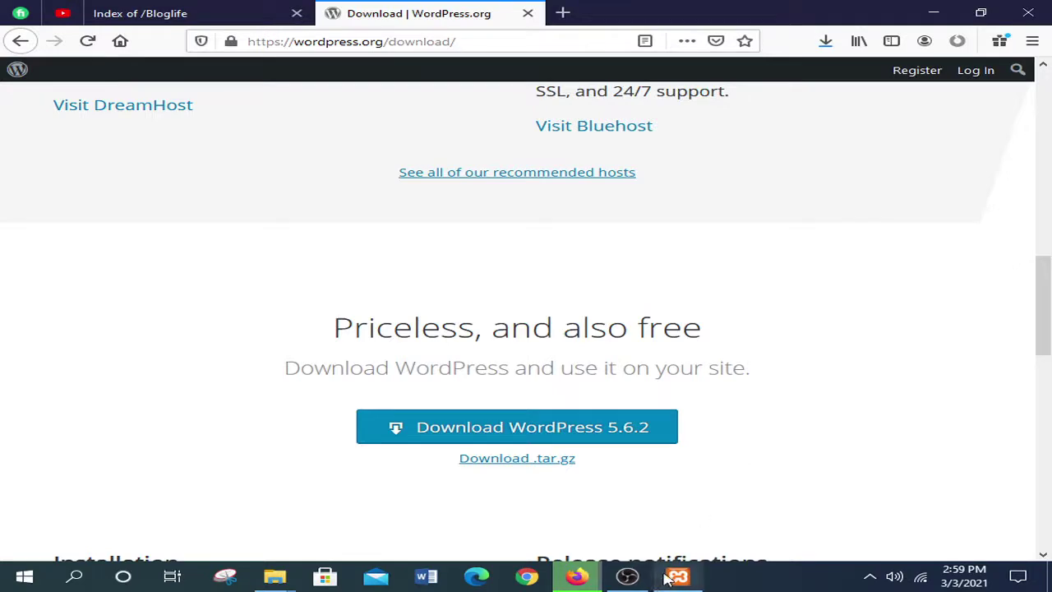
Return to the Downloads folder in File Explorer and refresh it to check whether the WordPress download has finished.
{"action": "mouse_move", "coordinate": [284, 586]}
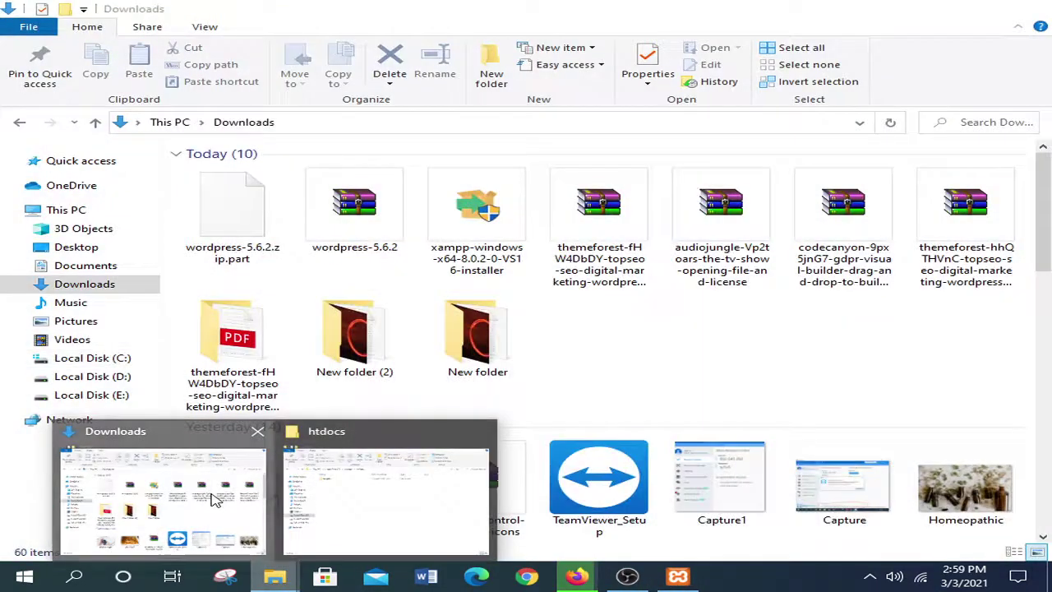
{"action": "left_click", "coordinate": [227, 506]}
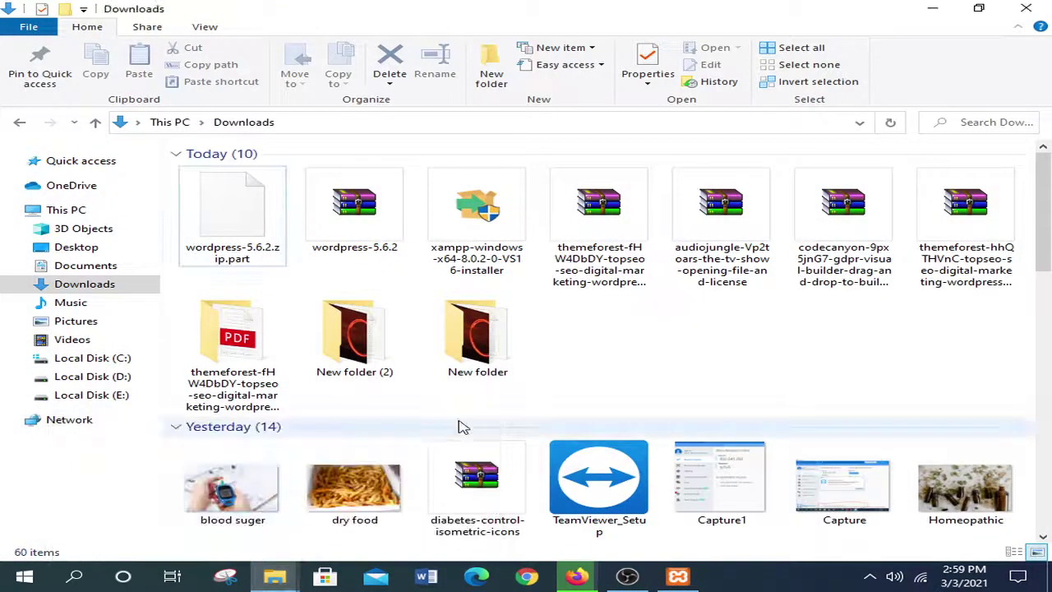
{"action": "right_click", "coordinate": [723, 338]}
{"action": "left_click", "coordinate": [792, 402]}
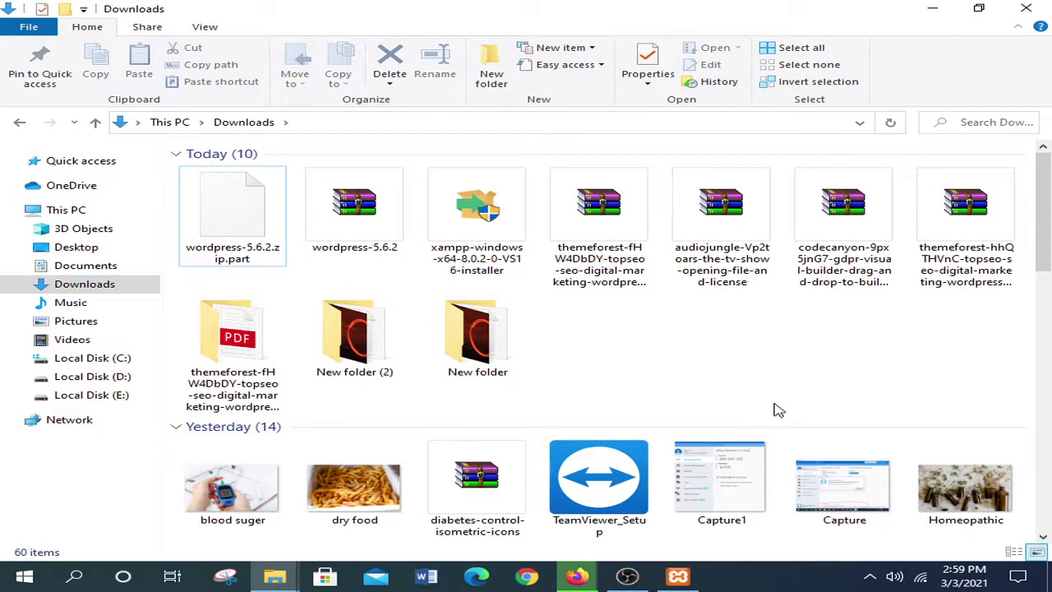
{"action": "right_click", "coordinate": [651, 346]}
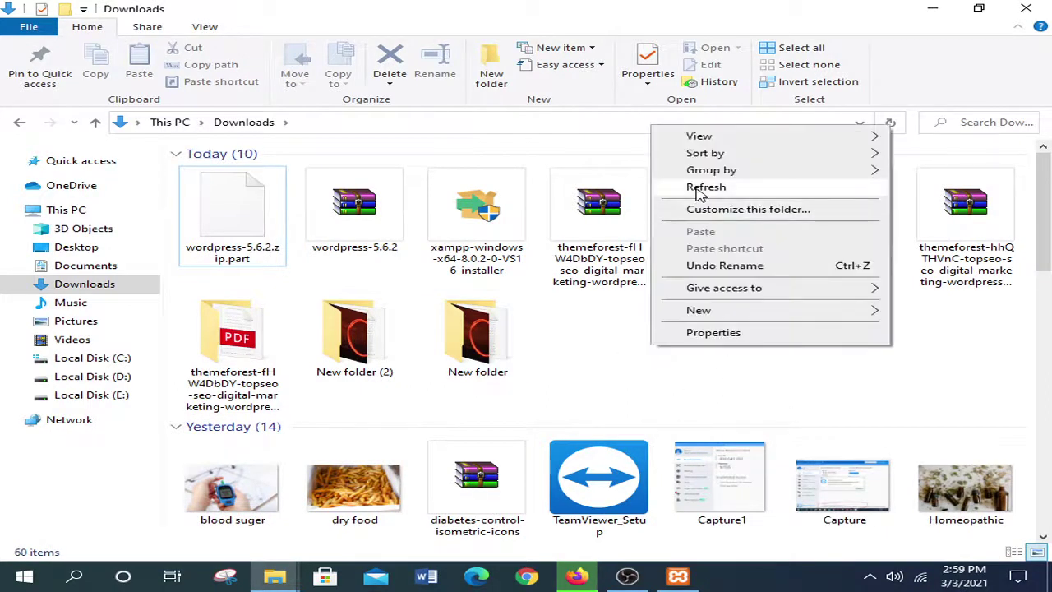
{"action": "left_click", "coordinate": [703, 188]}
{"action": "left_click", "coordinate": [590, 578]}
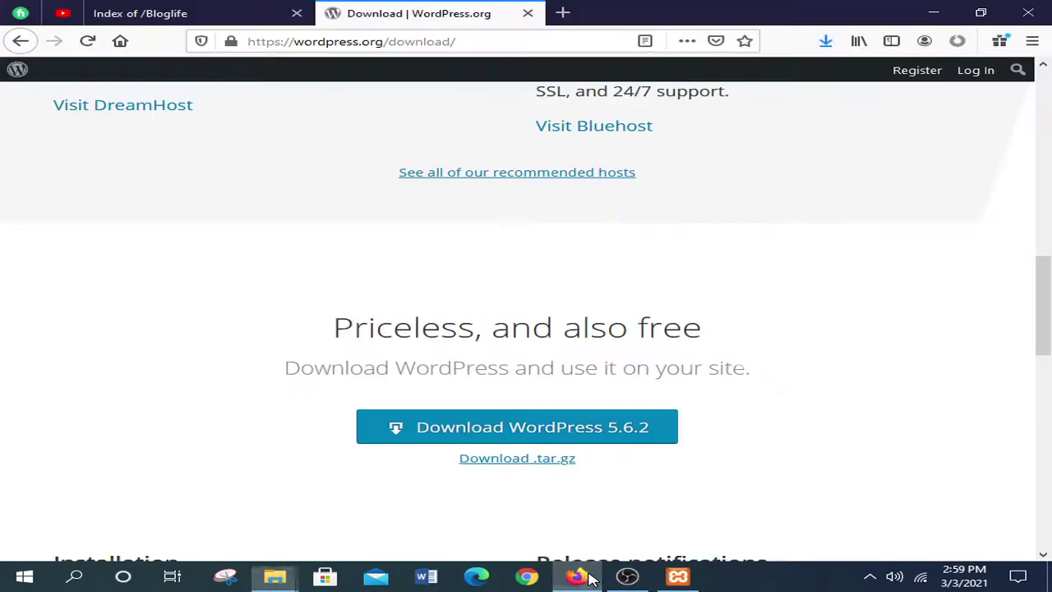
{"action": "left_click", "coordinate": [577, 576]}
Extract the wordpress-5.6.2 archive into a wordpress-5.6.2 folder inside Downloads.
{"action": "left_click", "coordinate": [237, 239]}
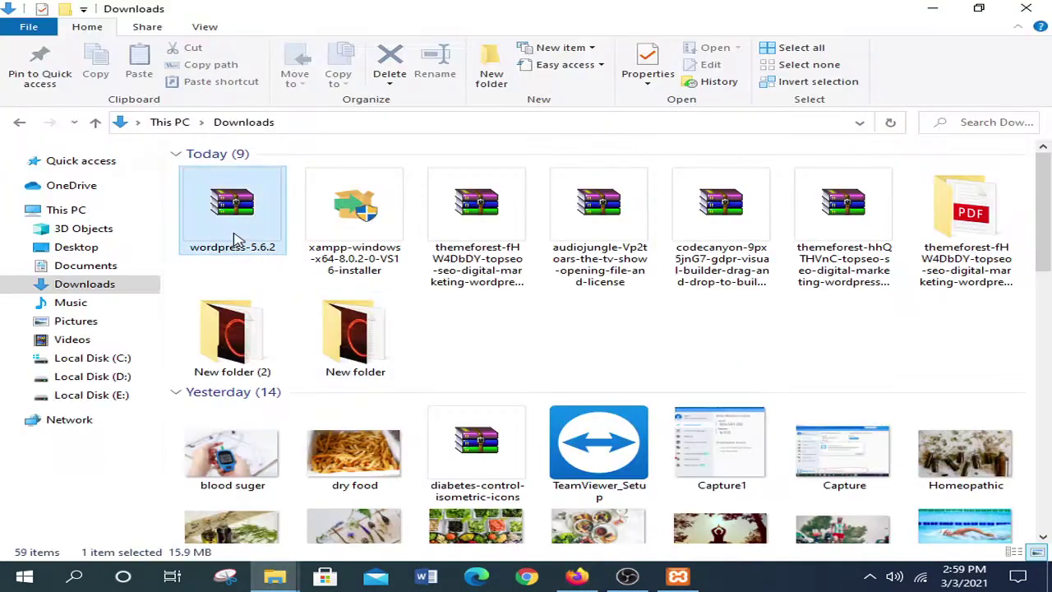
{"action": "right_click", "coordinate": [233, 238]}
{"action": "left_click", "coordinate": [303, 284]}
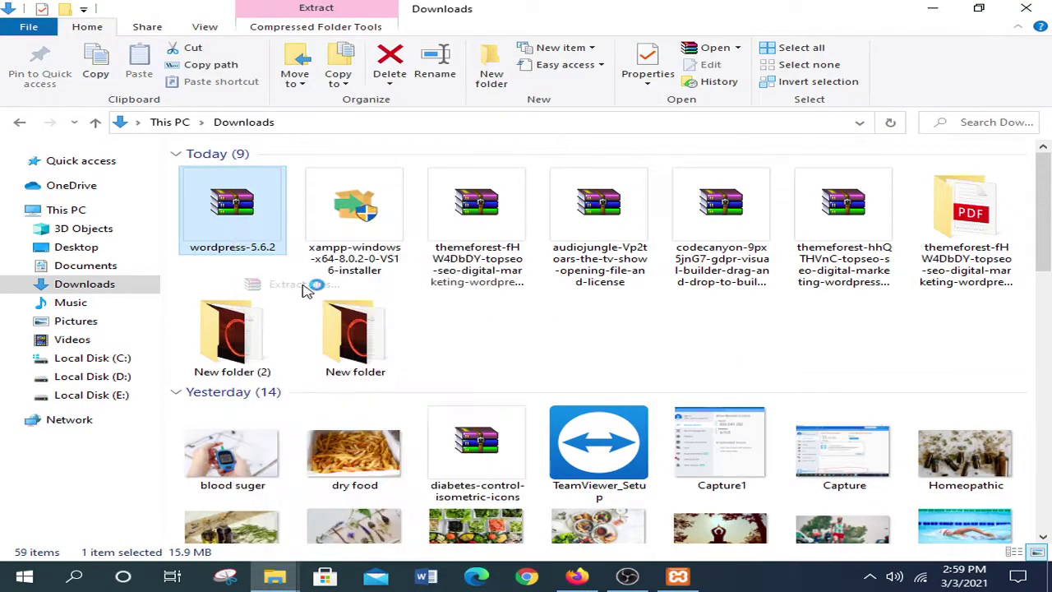
{"action": "left_click", "coordinate": [587, 455]}
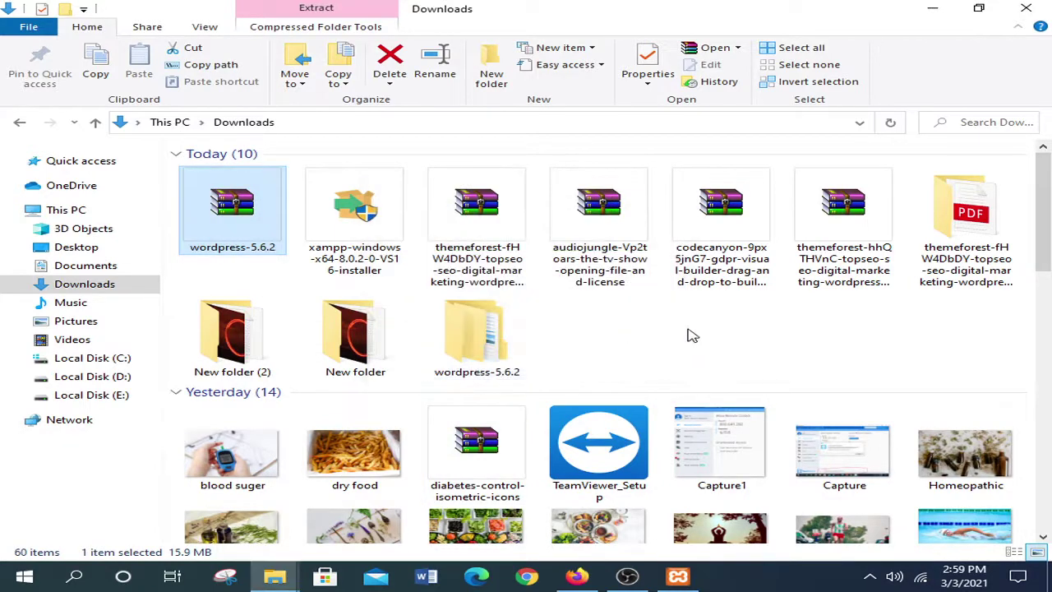
Open the wordpress folder inside the extracted wordpress-5.6.2 folder and copy all of its files and folders.
{"action": "double_click", "coordinate": [517, 334]}
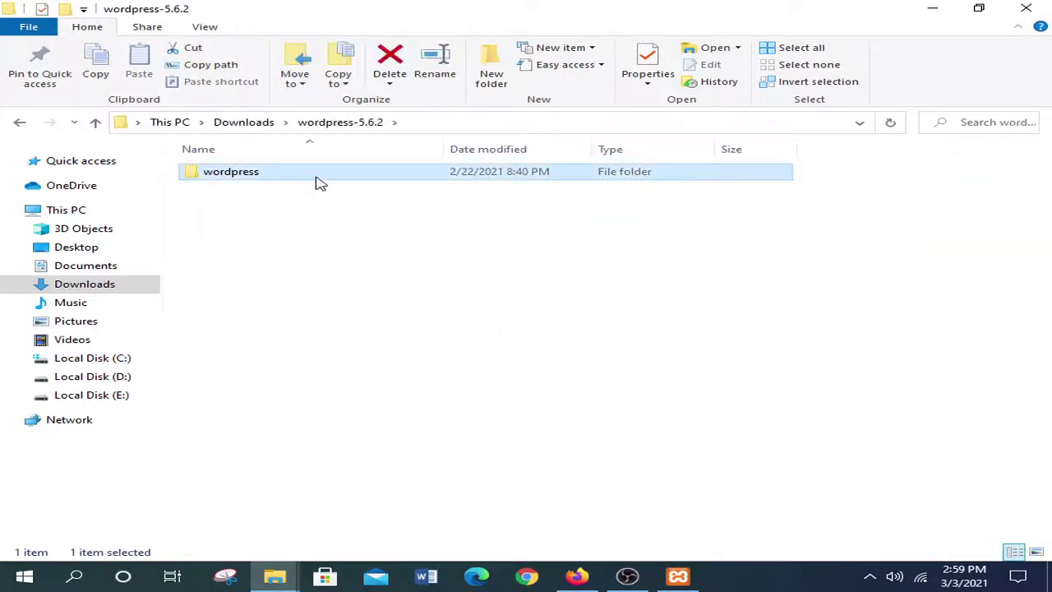
{"action": "double_click", "coordinate": [319, 181]}
{"action": "left_click", "coordinate": [19, 121]}
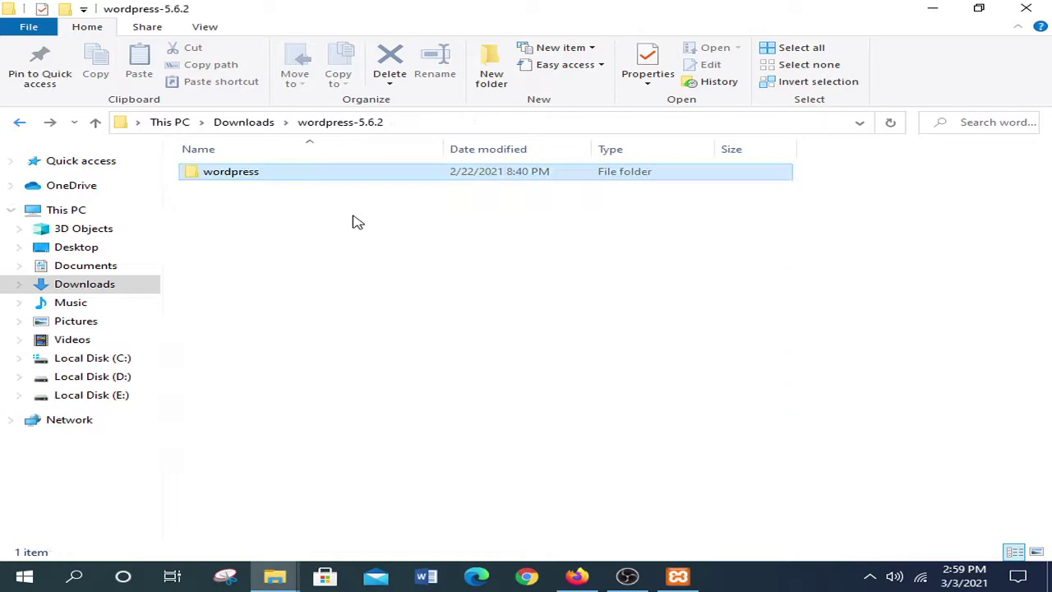
{"action": "double_click", "coordinate": [295, 181]}
{"action": "left_click_drag", "start_coordinate": [303, 492], "coordinate": [319, 172]}
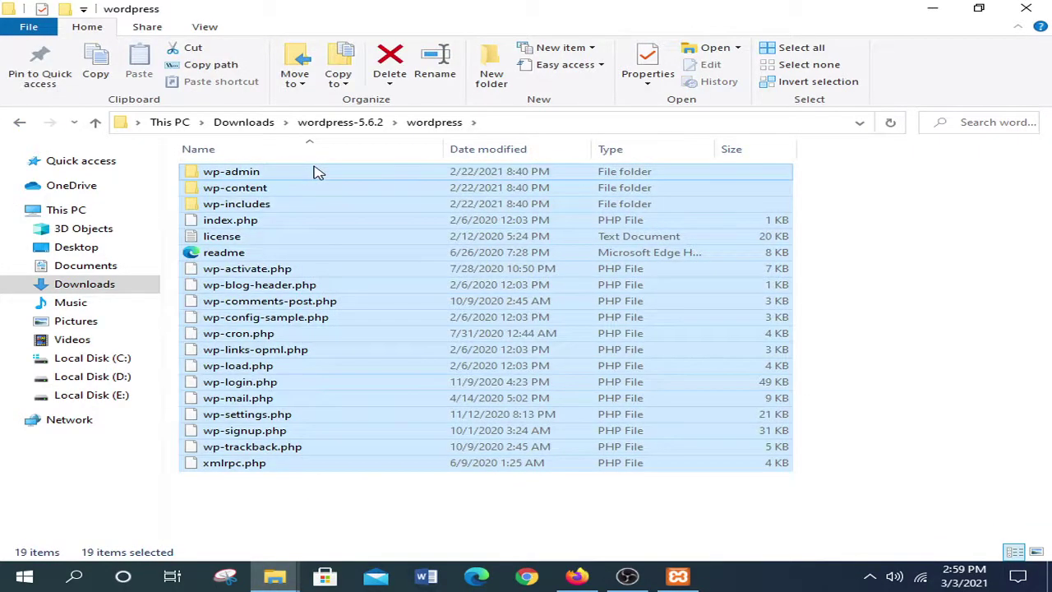
{"action": "key", "text": "ctrl+c"}
Switch to the htdocs window, paste the copied WordPress files into the Bloglife folder, and clear the selection.
{"action": "mouse_move", "coordinate": [275, 576]}
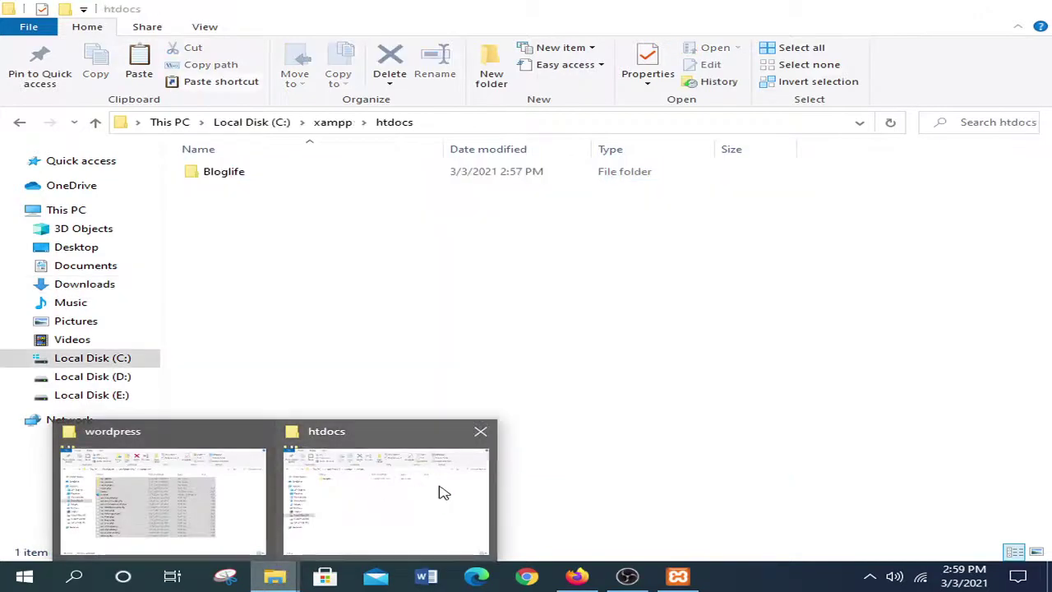
{"action": "left_click", "coordinate": [321, 491]}
{"action": "double_click", "coordinate": [247, 175]}
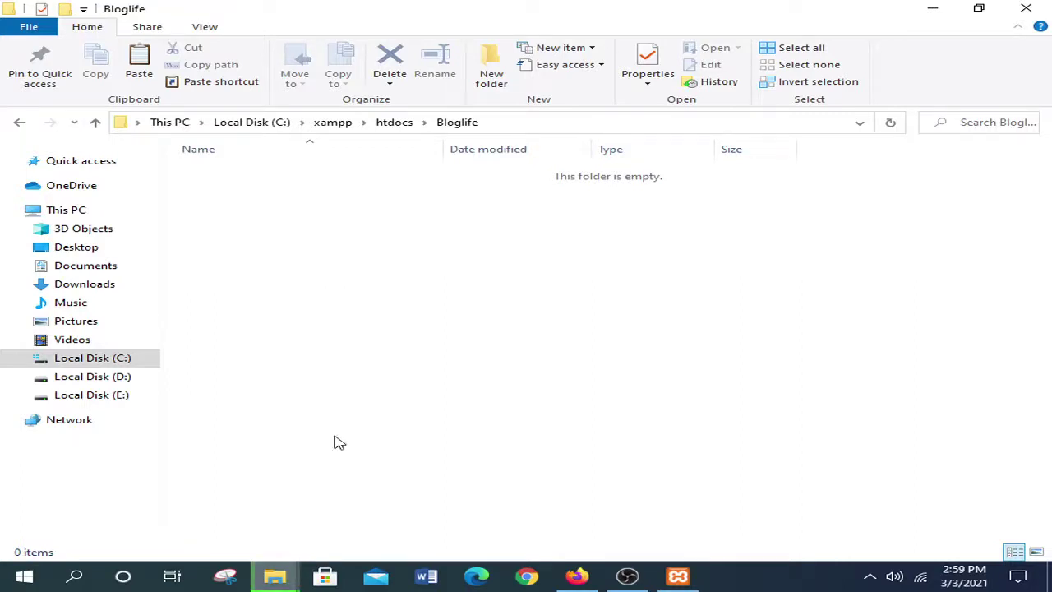
{"action": "key", "text": "ctrl+v"}
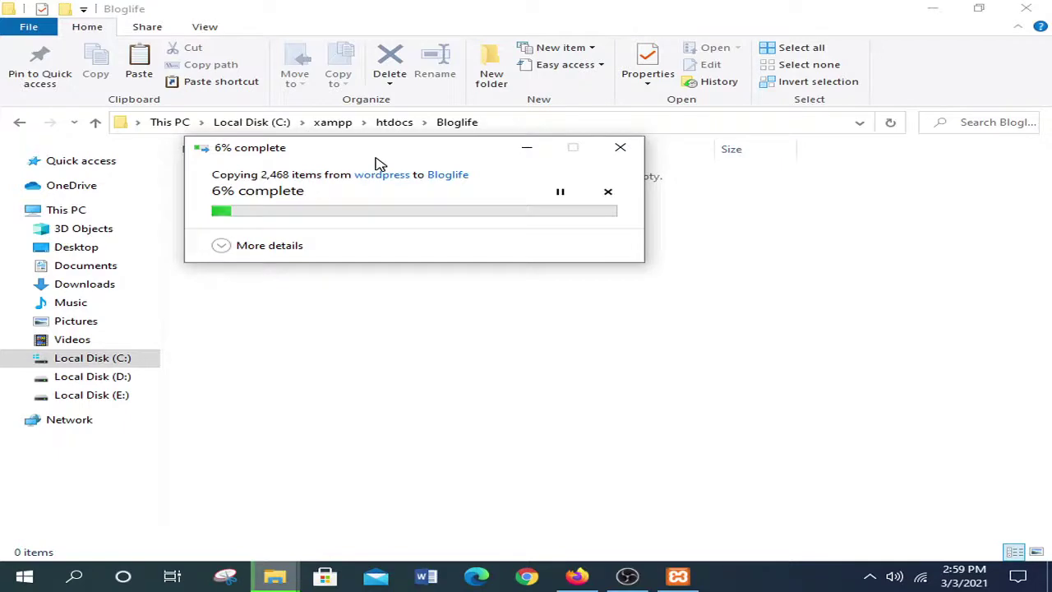
{"action": "left_click_drag", "start_coordinate": [377, 159], "coordinate": [459, 282]}
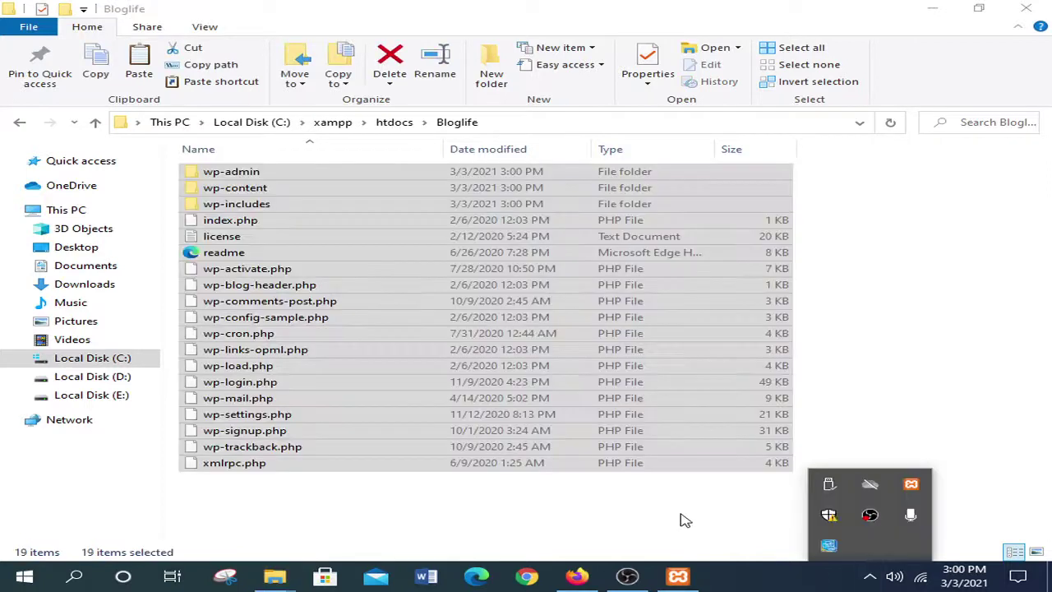
{"action": "left_click", "coordinate": [681, 521]}
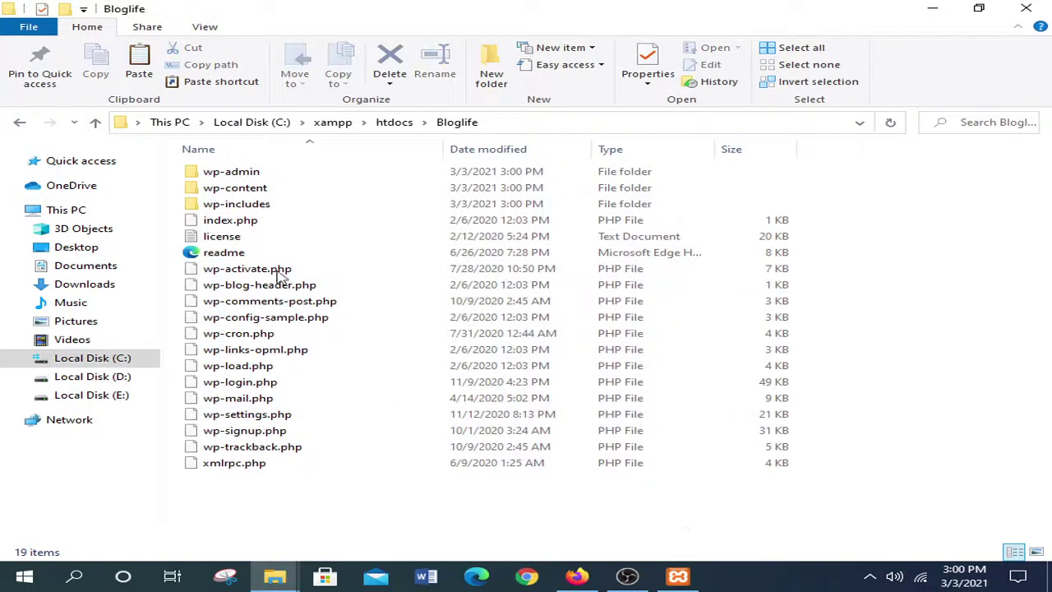
Switch to Firefox, reload the Bloglife index page, and continue the WordPress setup with English (United States).
{"action": "left_click", "coordinate": [598, 575]}
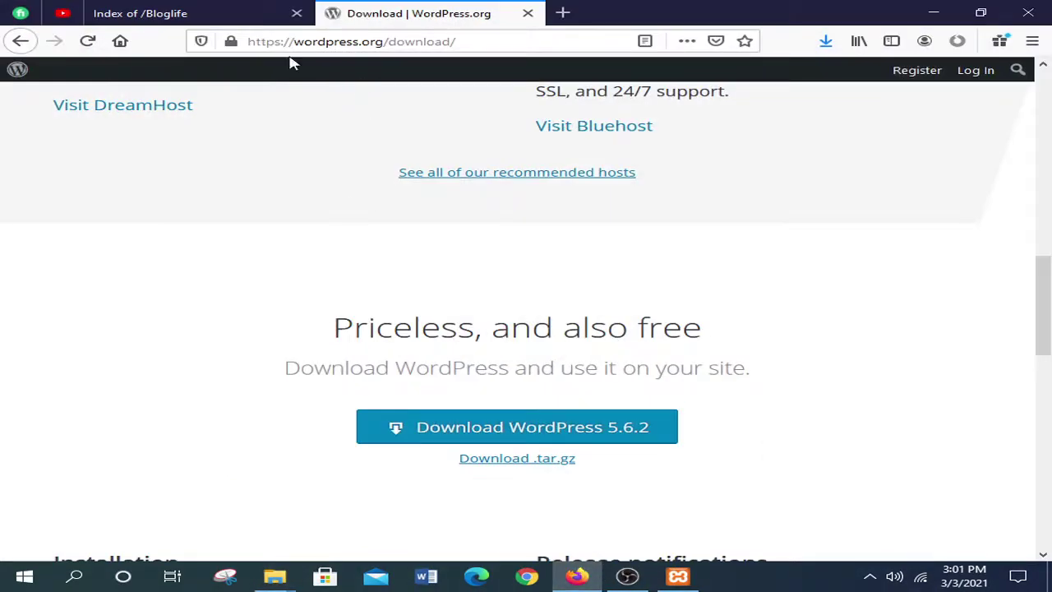
{"action": "left_click", "coordinate": [226, 22]}
{"action": "left_click", "coordinate": [87, 41]}
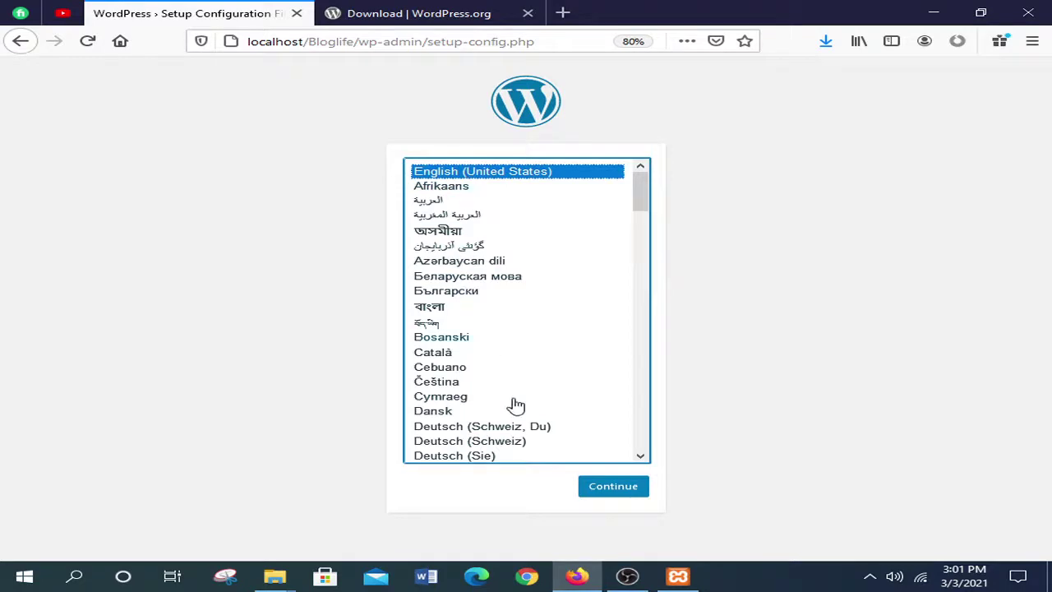
{"action": "left_click", "coordinate": [598, 489]}
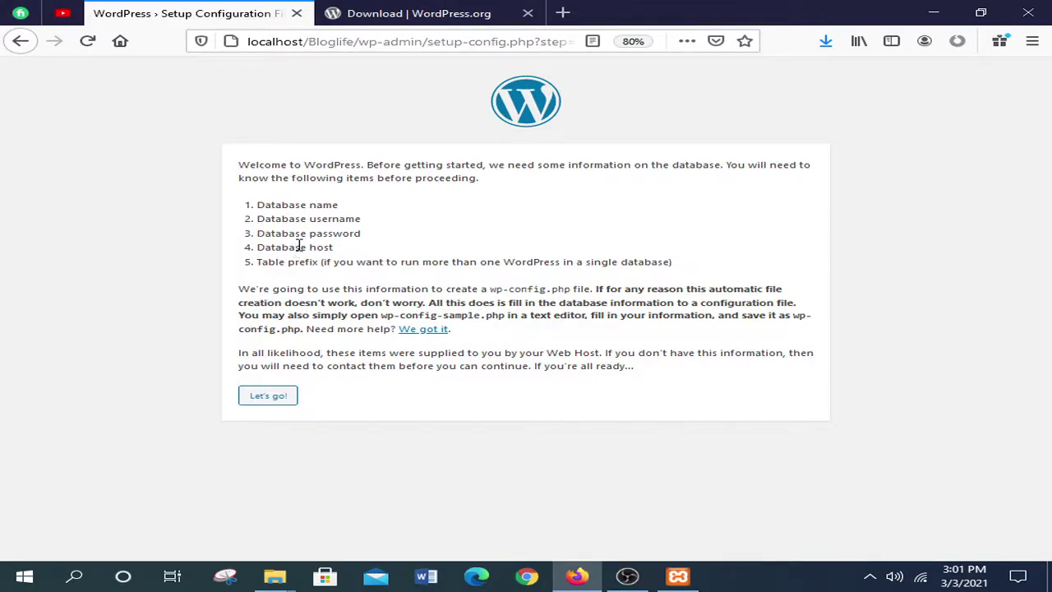
Load localhost/phpmyadmin in a new browser tab, and return to the WordPress setup page listing the required database details.
{"action": "right_click", "coordinate": [432, 41]}
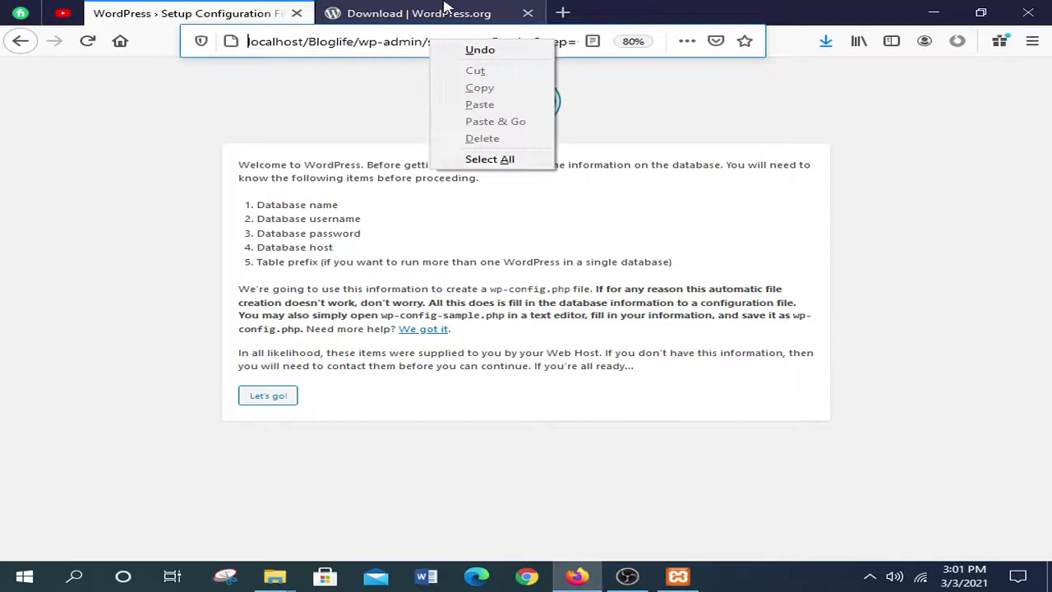
{"action": "left_click", "coordinate": [580, 12]}
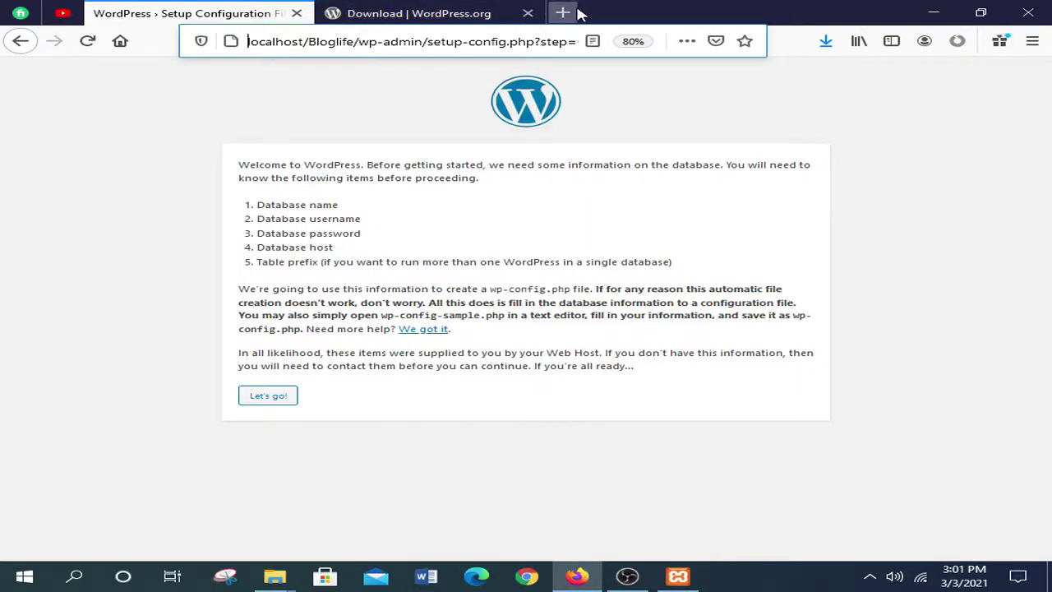
{"action": "left_click", "coordinate": [559, 15]}
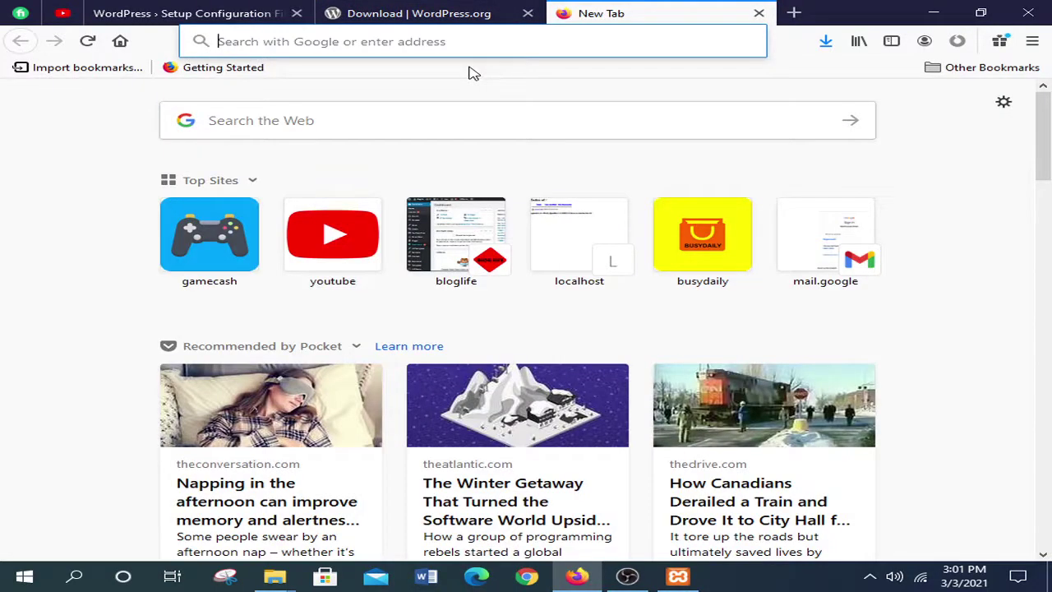
{"action": "type", "text": "localhost/"}
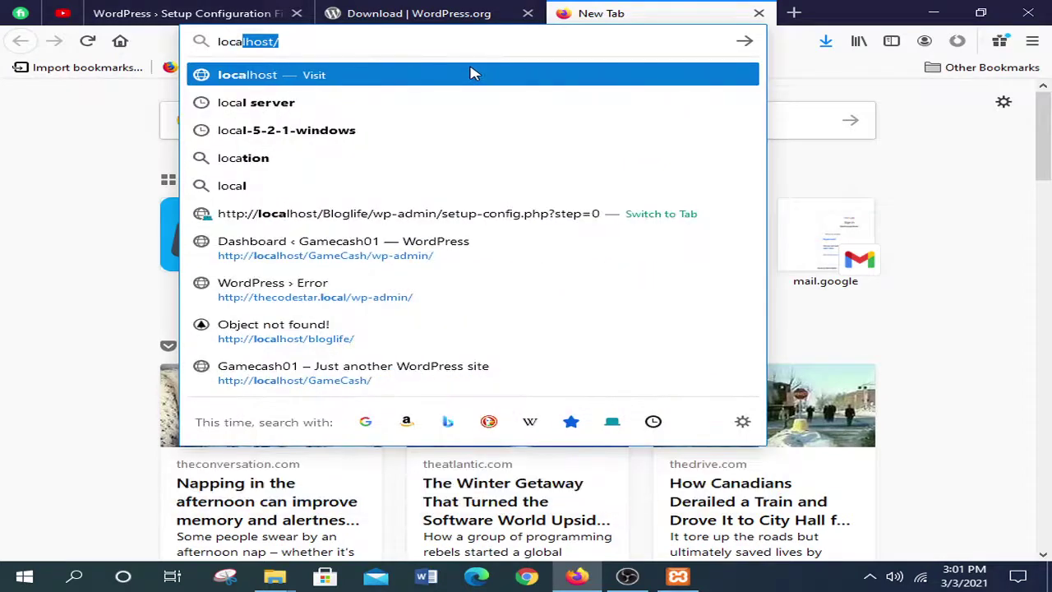
{"action": "key", "text": "Right"}
{"action": "type", "text": "php"}
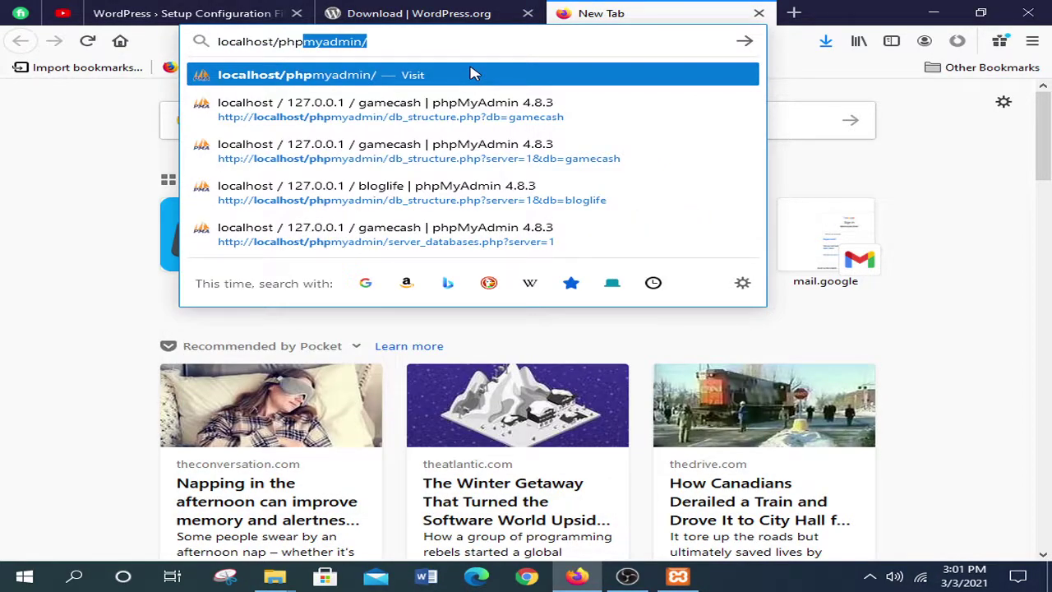
{"action": "type", "text": "myad"}
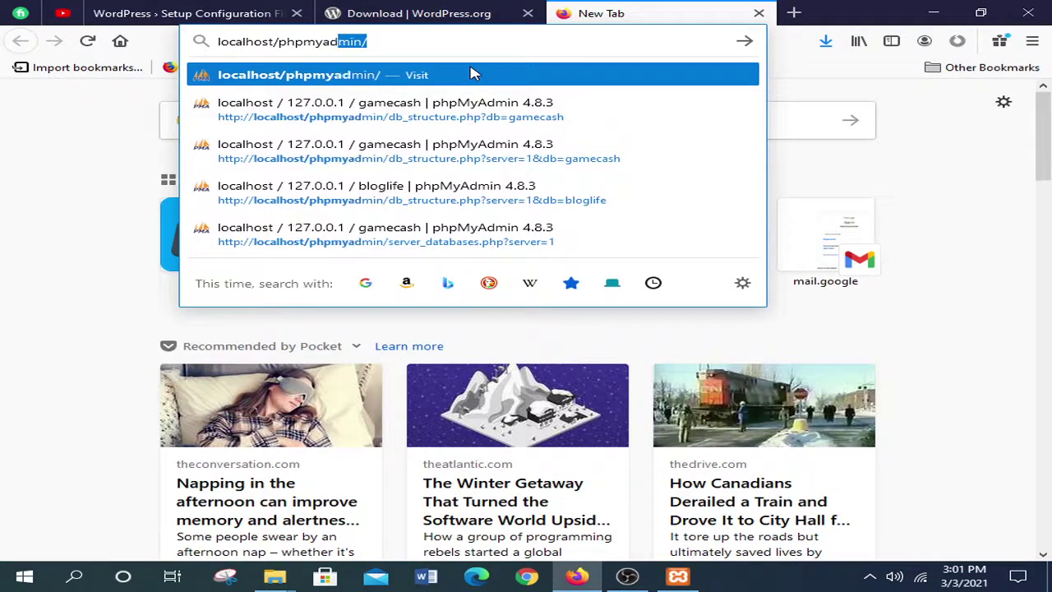
{"action": "type", "text": "min"}
{"action": "key", "text": "Return"}
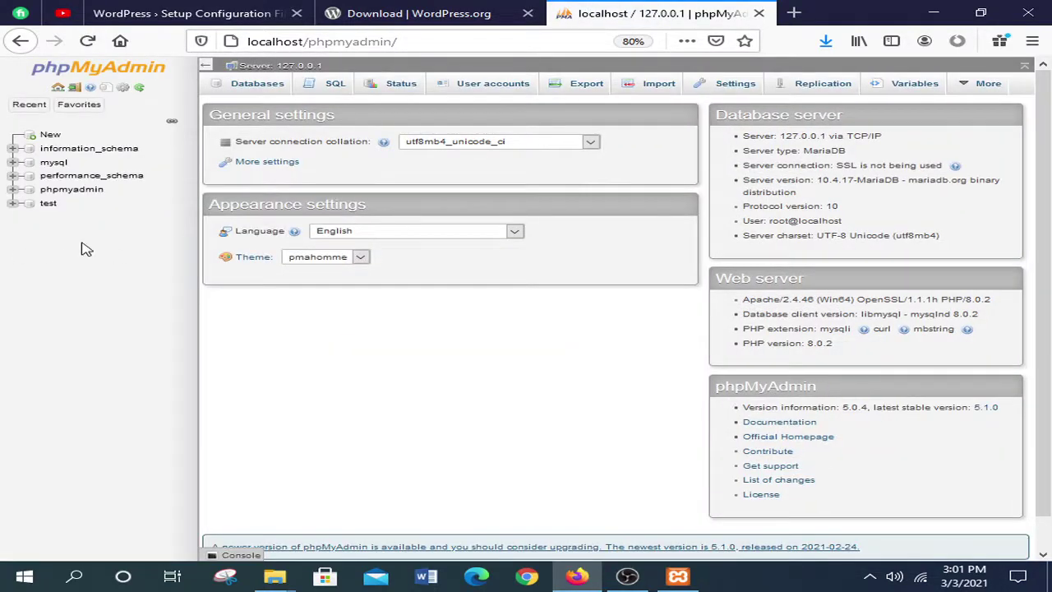
{"action": "left_click", "coordinate": [435, 12]}
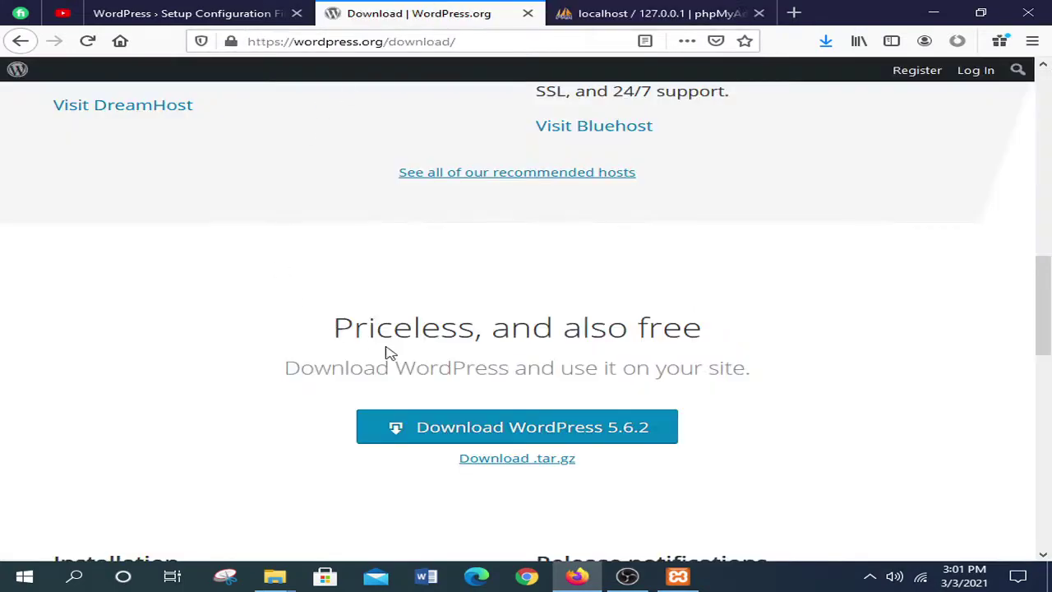
{"action": "left_click", "coordinate": [208, 10]}
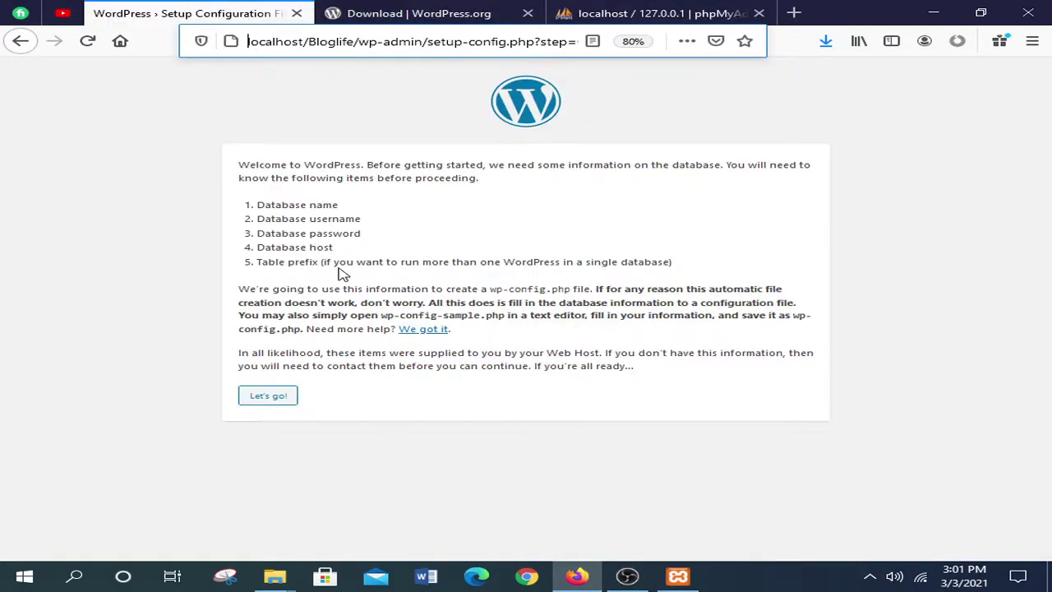
Switch to phpMyAdmin and create a new database named bloglife with the utf8mb4_general_ci collation.
{"action": "left_click", "coordinate": [407, 90]}
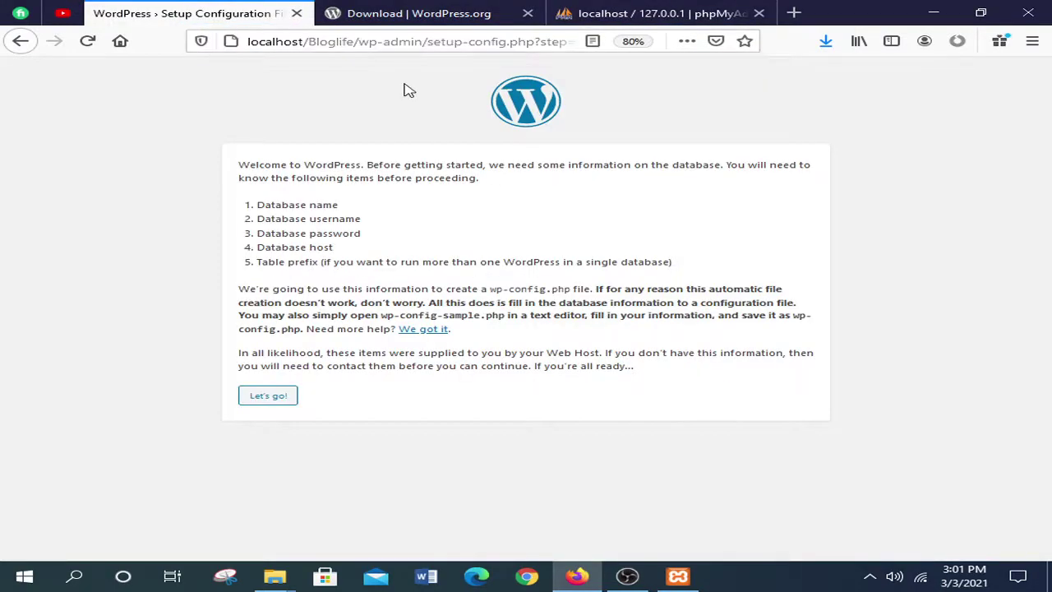
{"action": "left_click", "coordinate": [648, 11]}
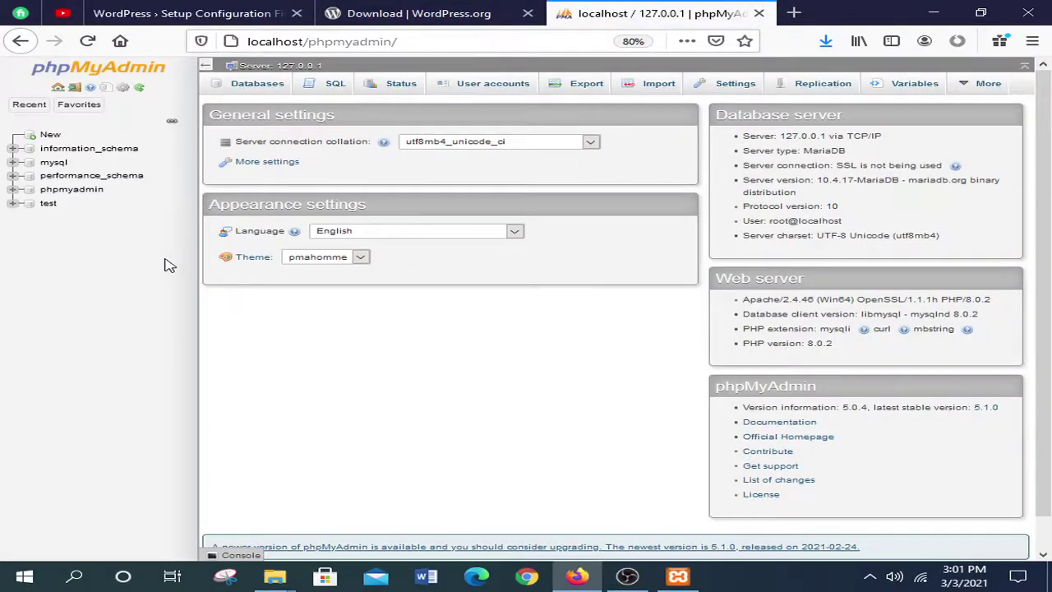
{"action": "left_click", "coordinate": [49, 141]}
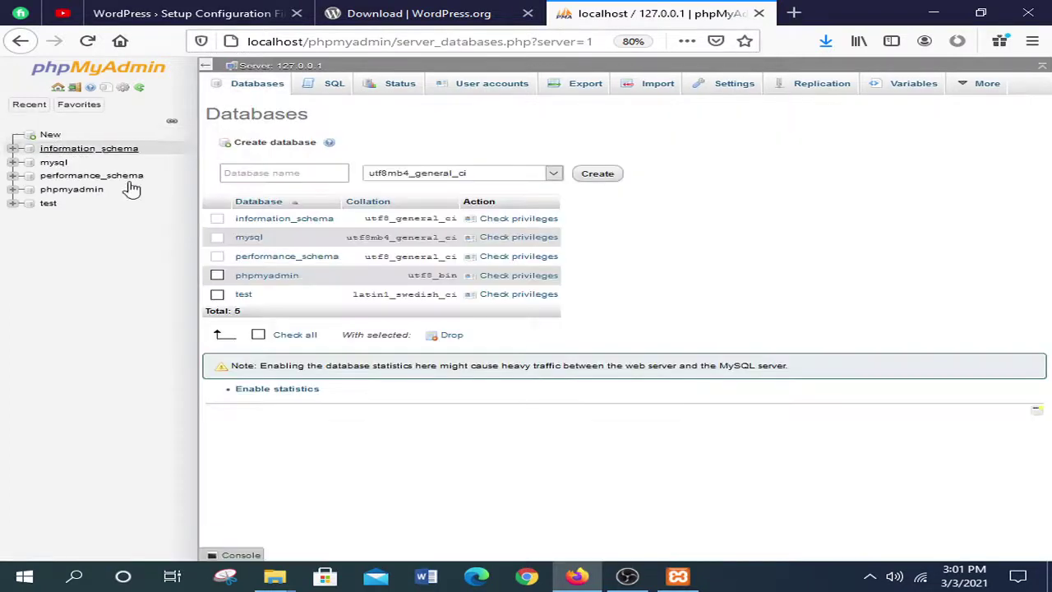
{"action": "left_click", "coordinate": [271, 170]}
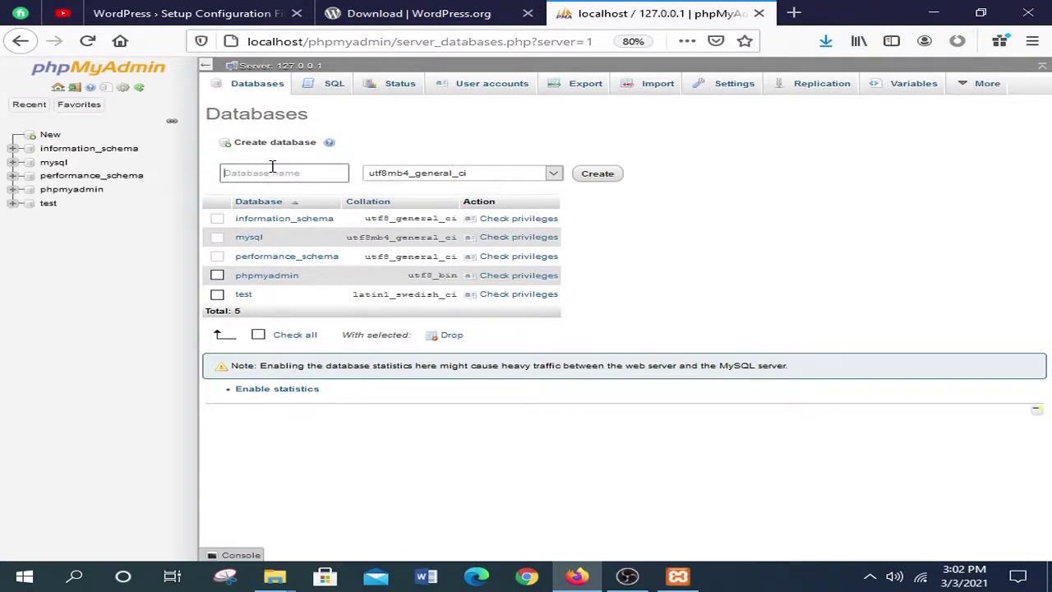
{"action": "type", "text": "bloglife"}
{"action": "left_click", "coordinate": [603, 175]}
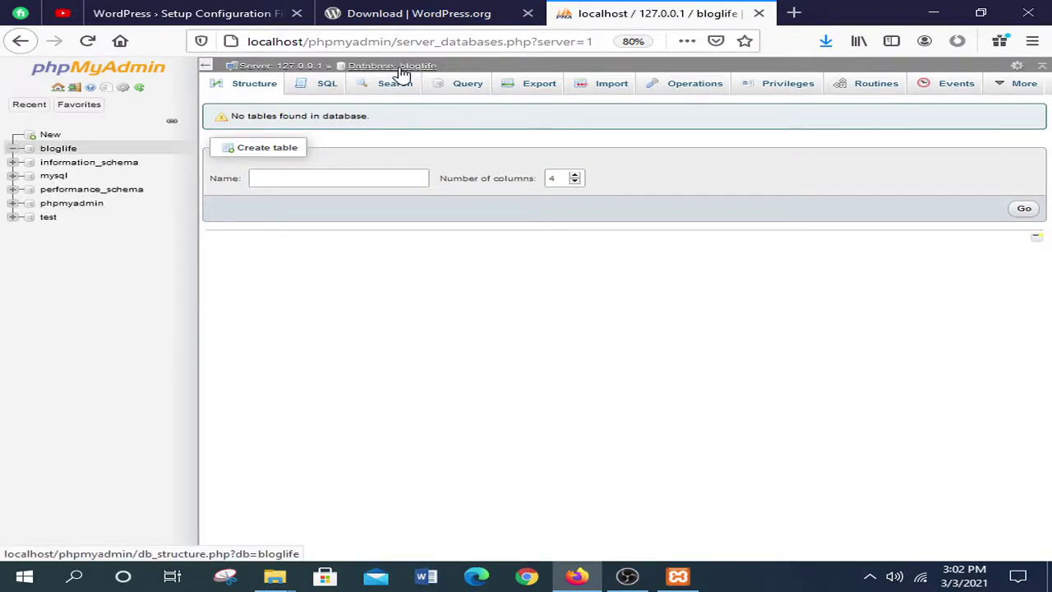
Select the bloglife database name, return to the WordPress setup page, and continue to the database connection details form.
{"action": "left_click_drag", "start_coordinate": [447, 70], "coordinate": [404, 78]}
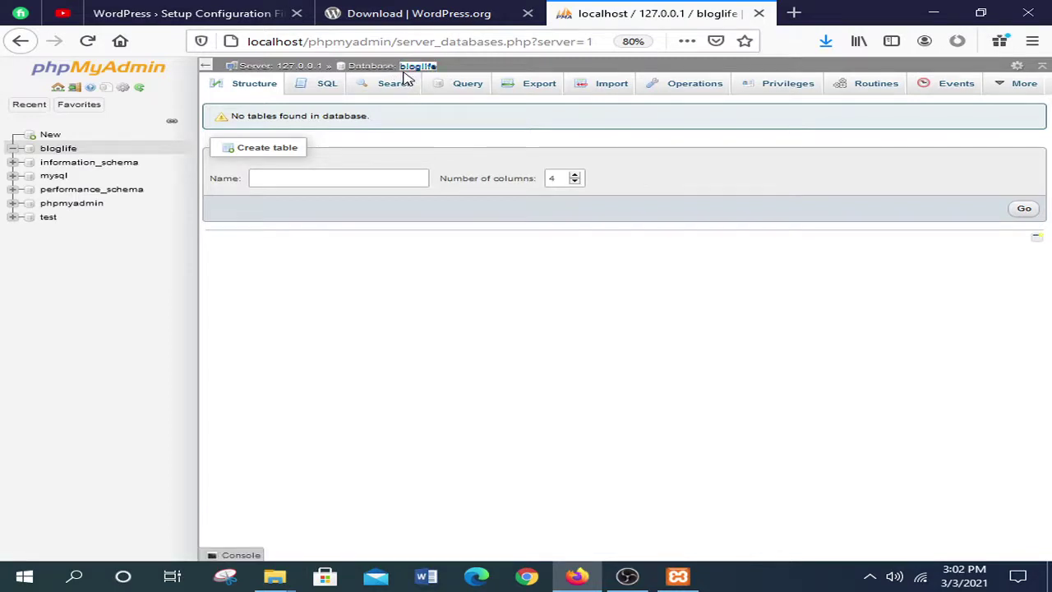
{"action": "left_click", "coordinate": [267, 8]}
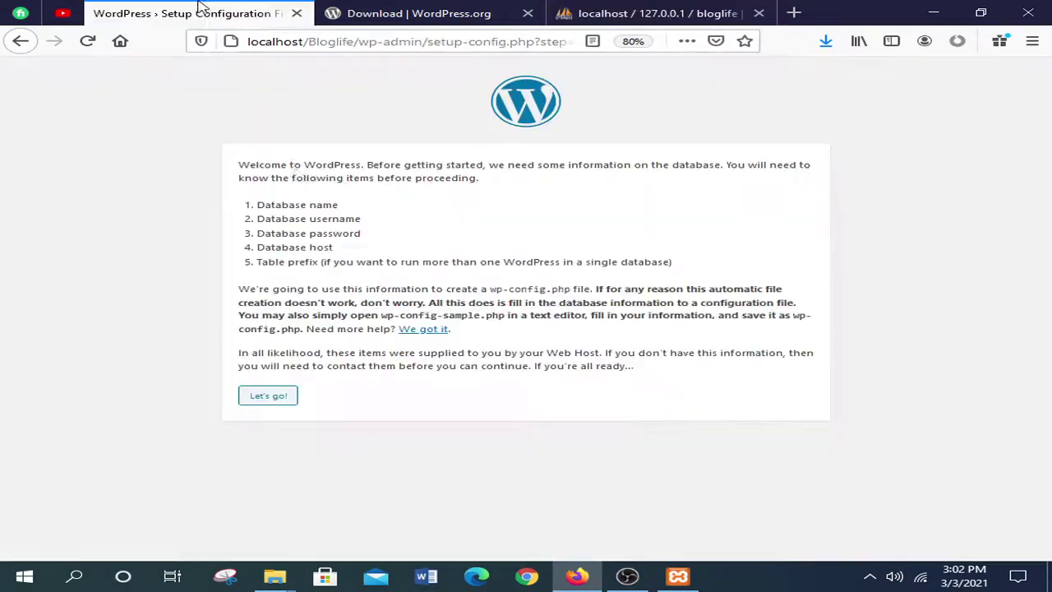
{"action": "left_click", "coordinate": [276, 397]}
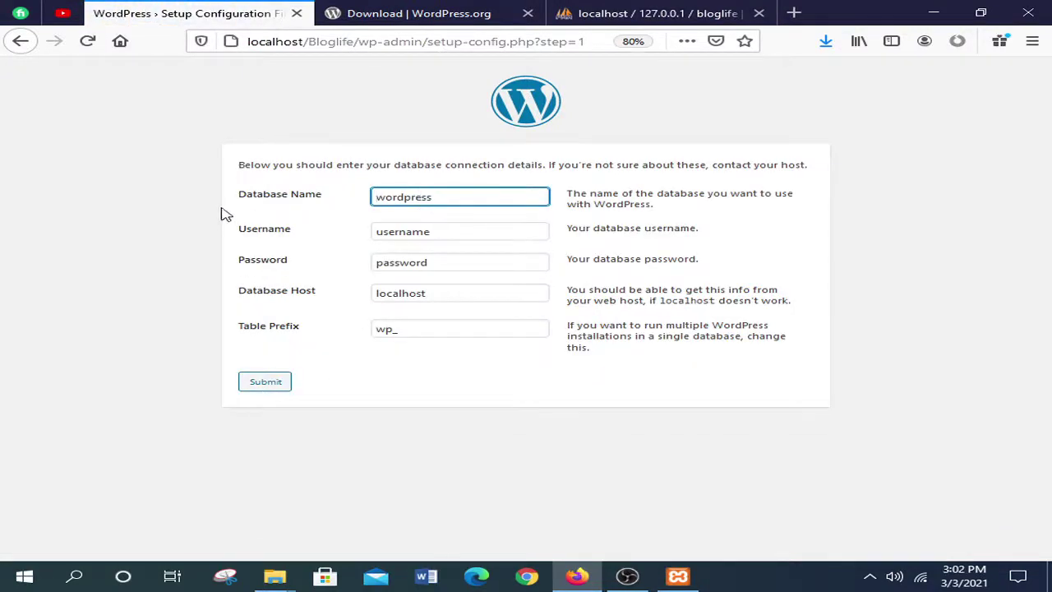